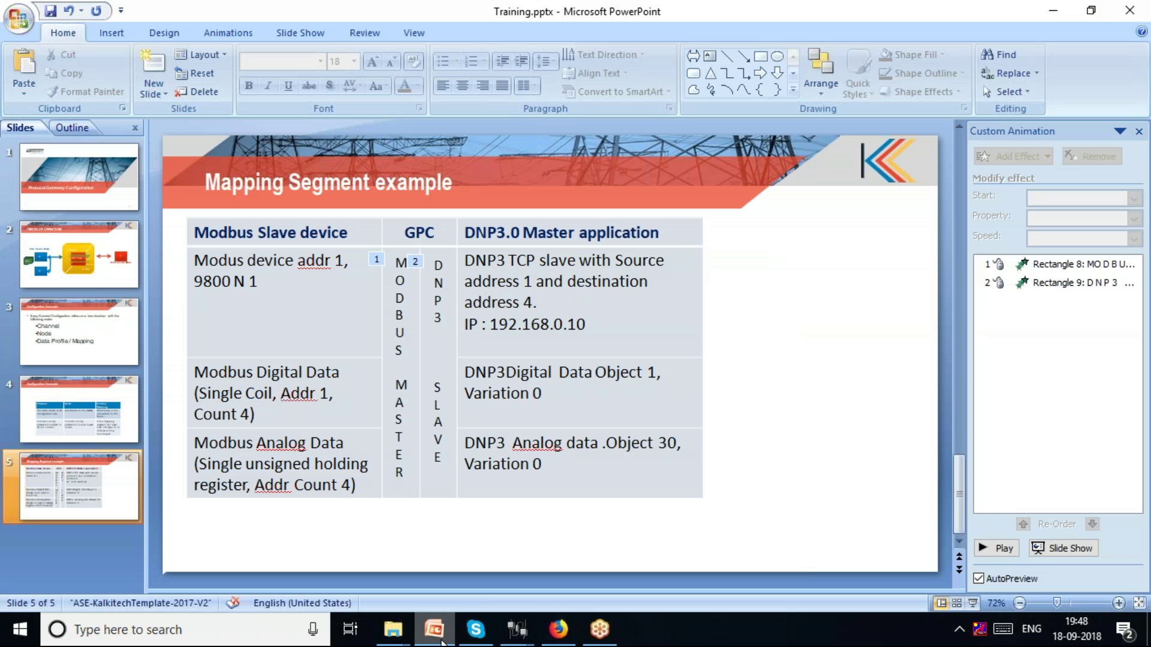
# Step: Save a Read Coil Status row at start address 1 with 4 points, then add another blank row
pyautogui.click(1055, 10)
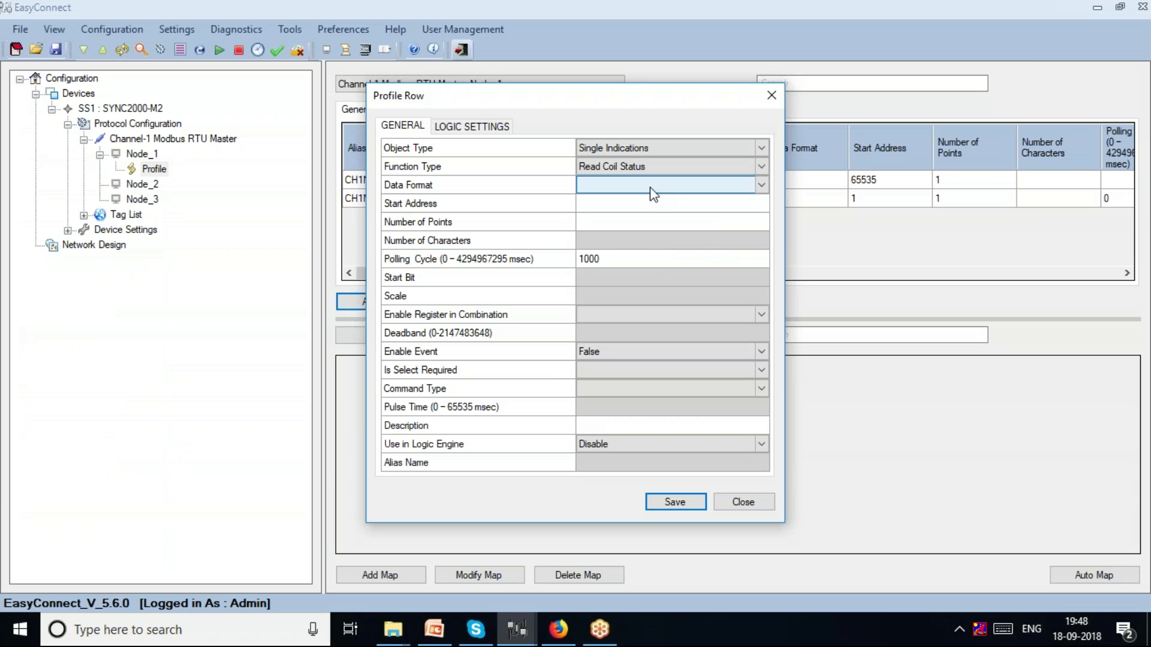
pyautogui.click(624, 212)
pyautogui.write('1')
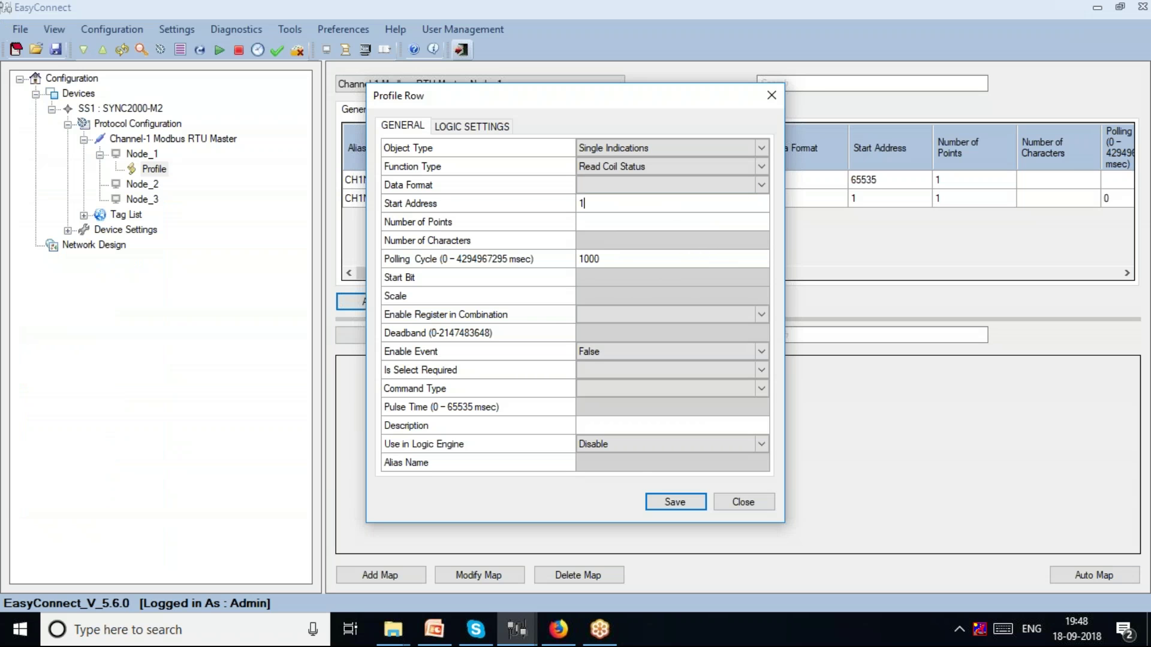
pyautogui.click(611, 223)
pyautogui.write('4')
pyautogui.click(687, 501)
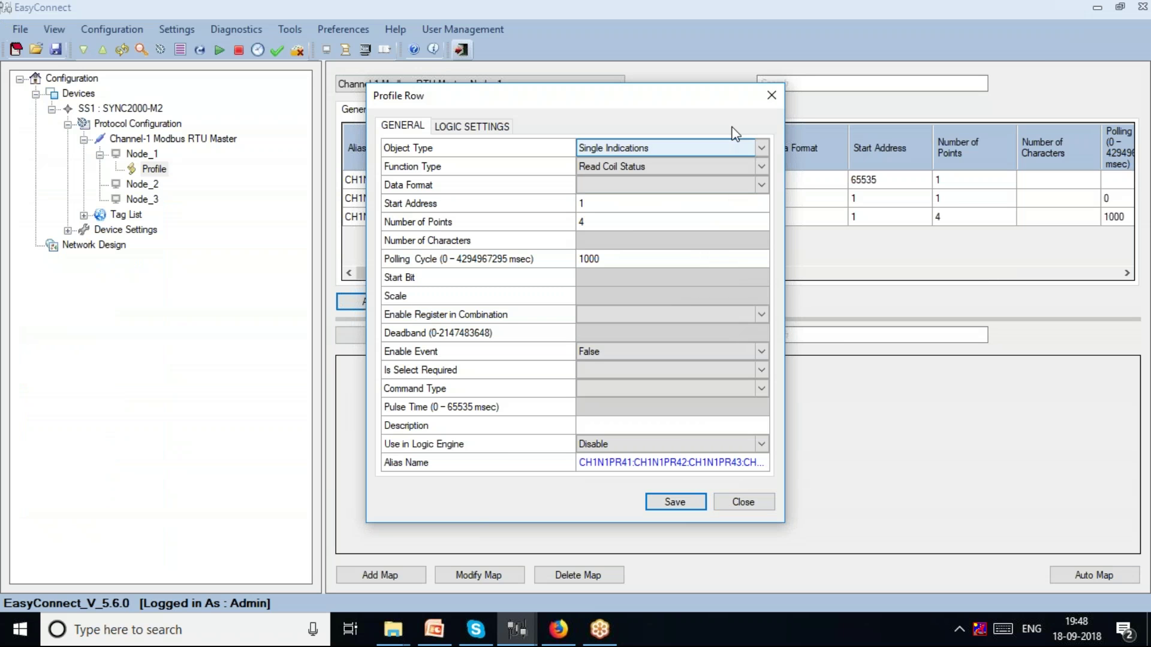
pyautogui.click(770, 98)
pyautogui.click(406, 304)
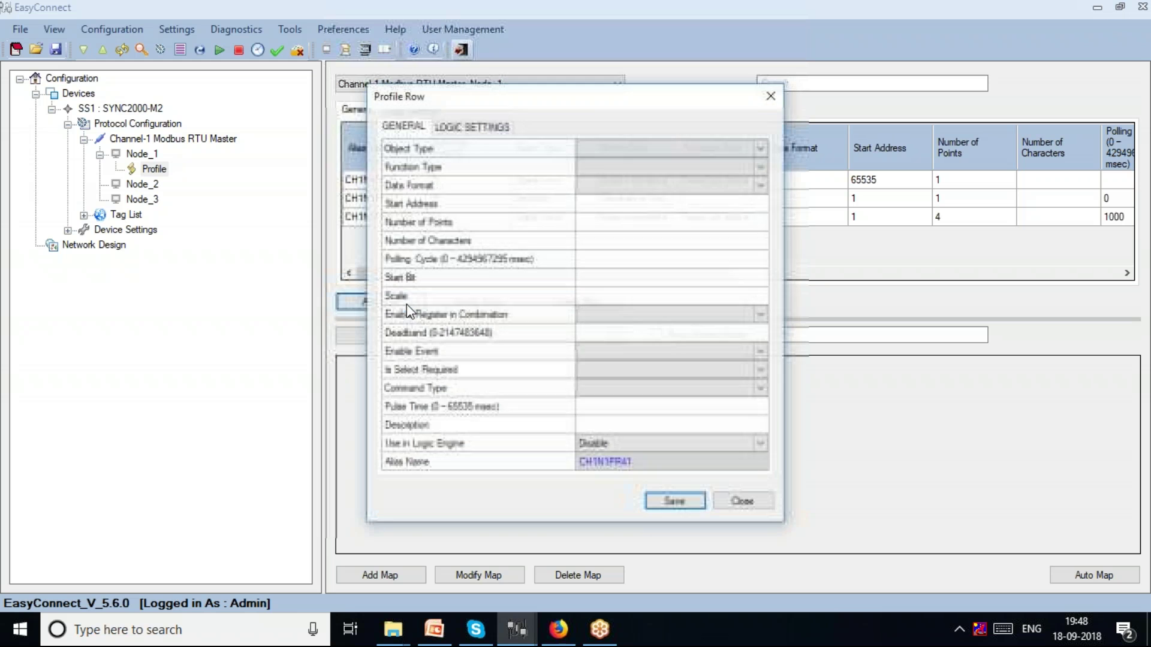
pyautogui.click(434, 630)
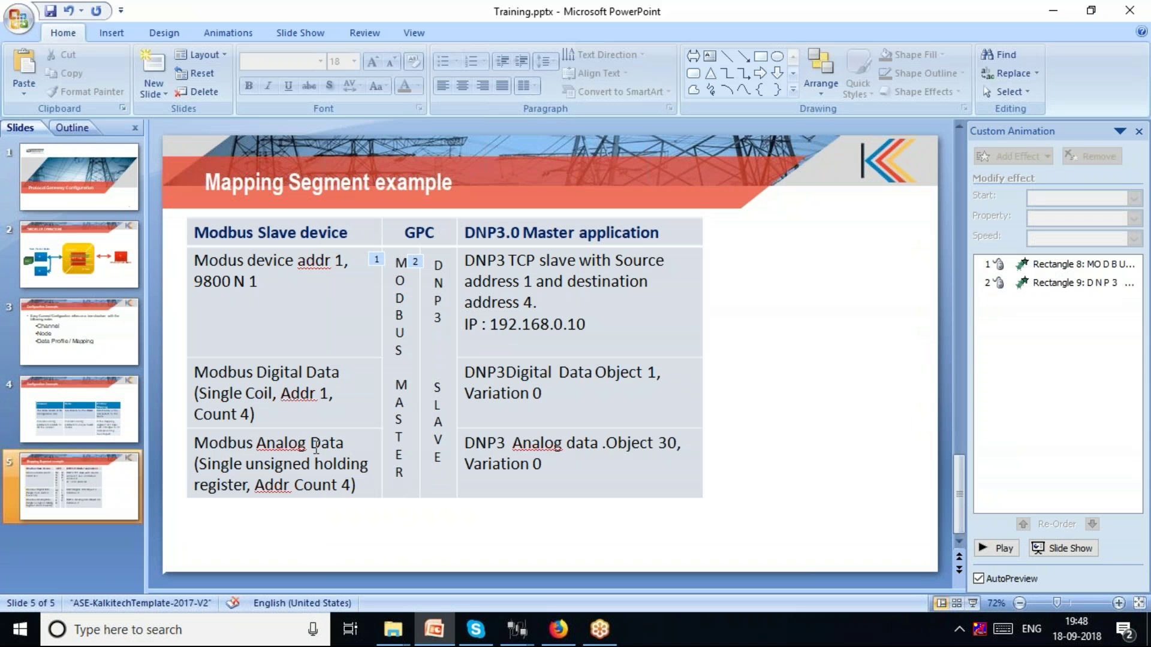
# Step: Save an Analog Inputs row using Read Holding Register, Unsigned Single Register, start address 1, 4 points
pyautogui.click(1049, 15)
pyautogui.click(607, 144)
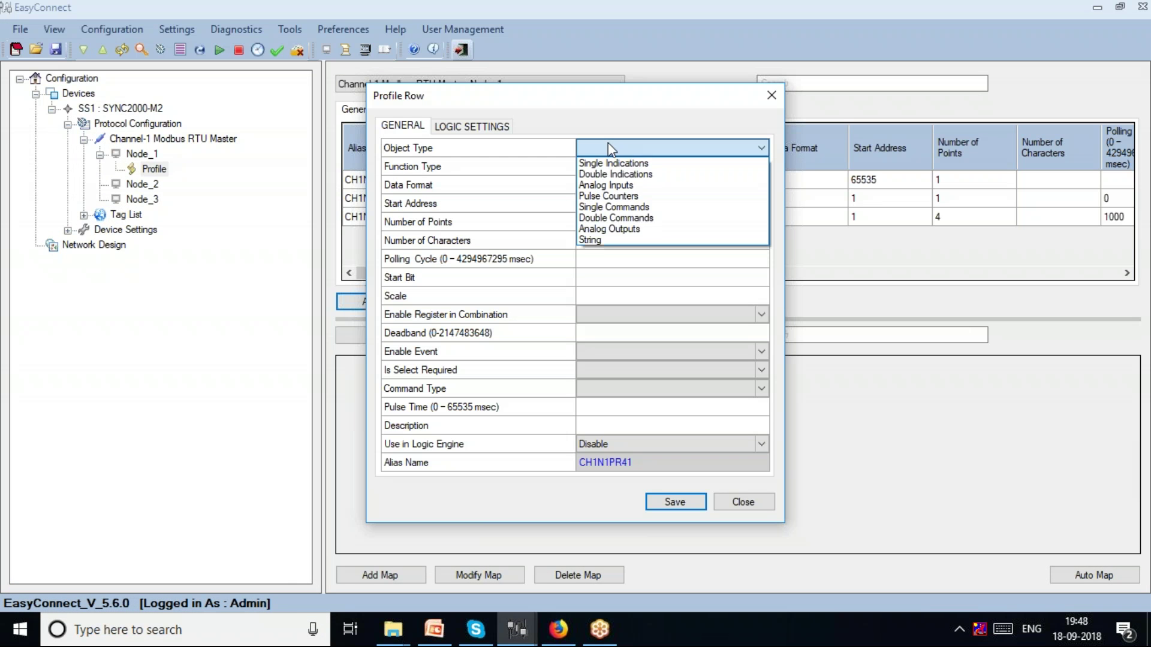
pyautogui.click(603, 186)
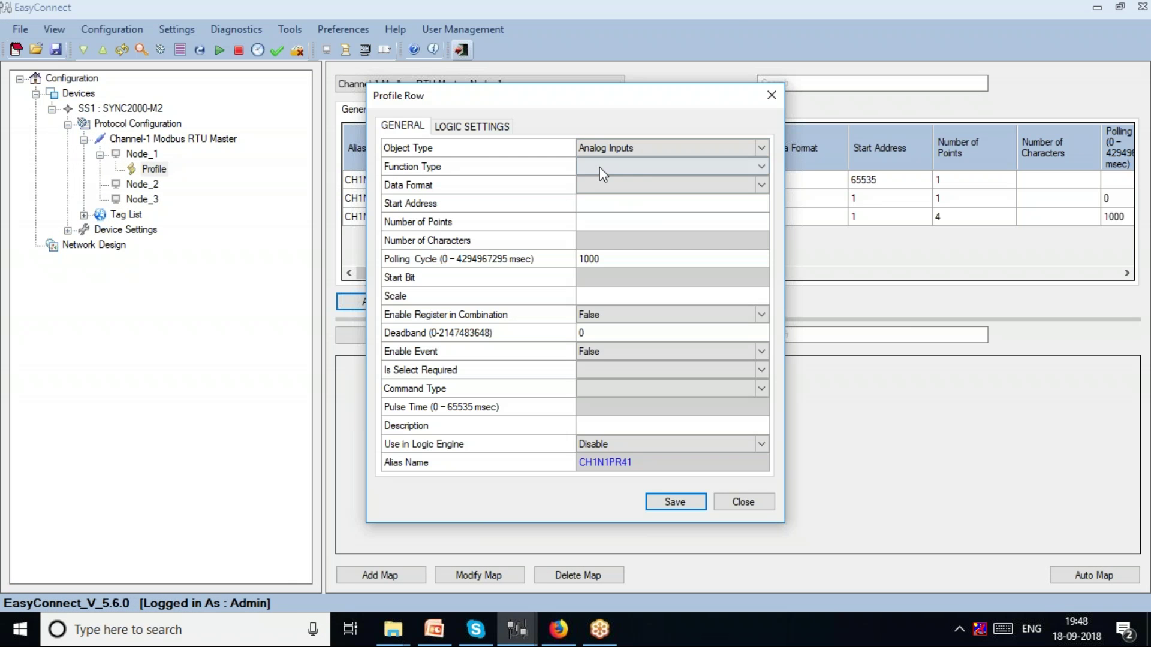
pyautogui.click(599, 167)
pyautogui.click(603, 173)
pyautogui.click(605, 185)
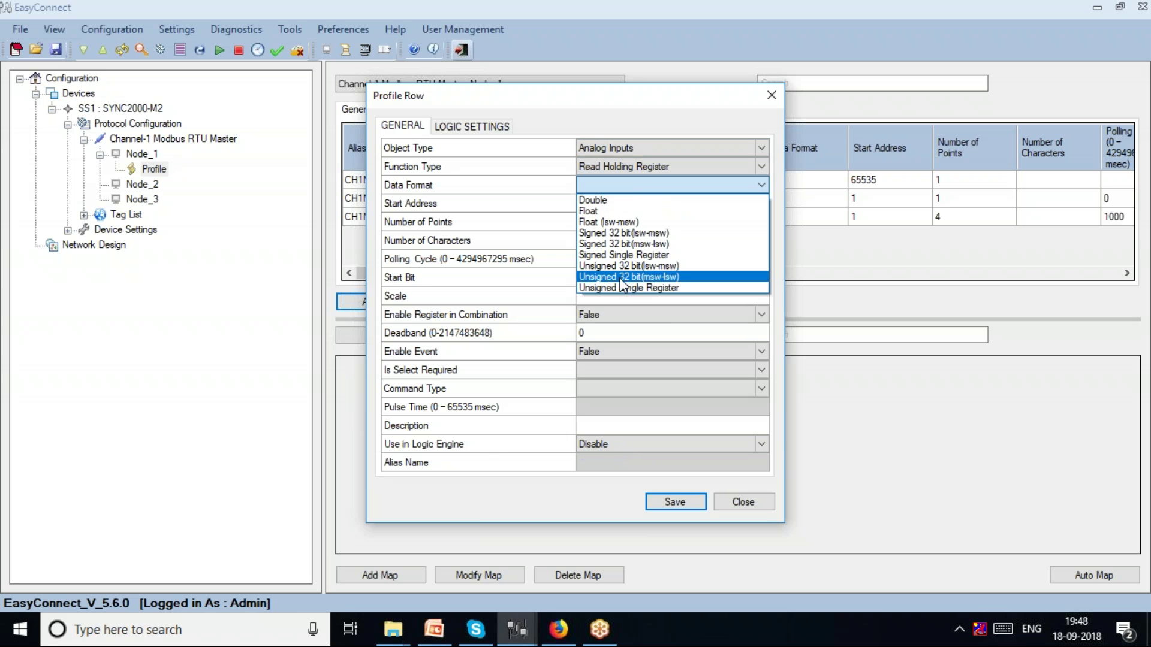
pyautogui.click(626, 287)
pyautogui.click(602, 205)
pyautogui.write('1')
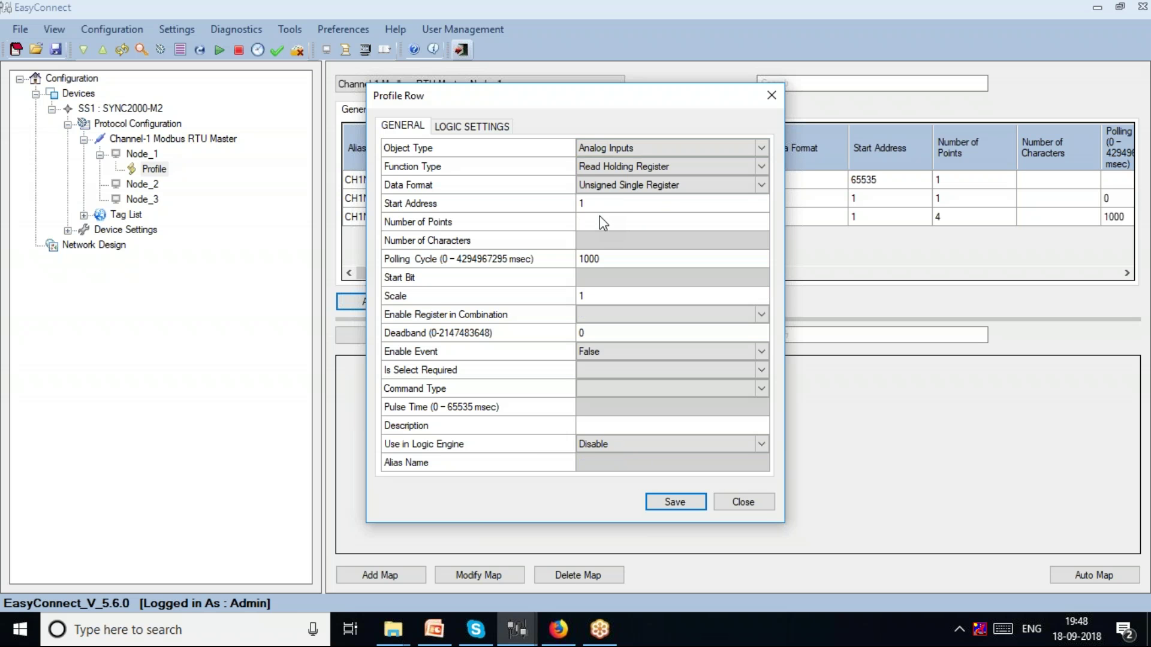
pyautogui.write('4')
pyautogui.click(695, 500)
pyautogui.click(757, 495)
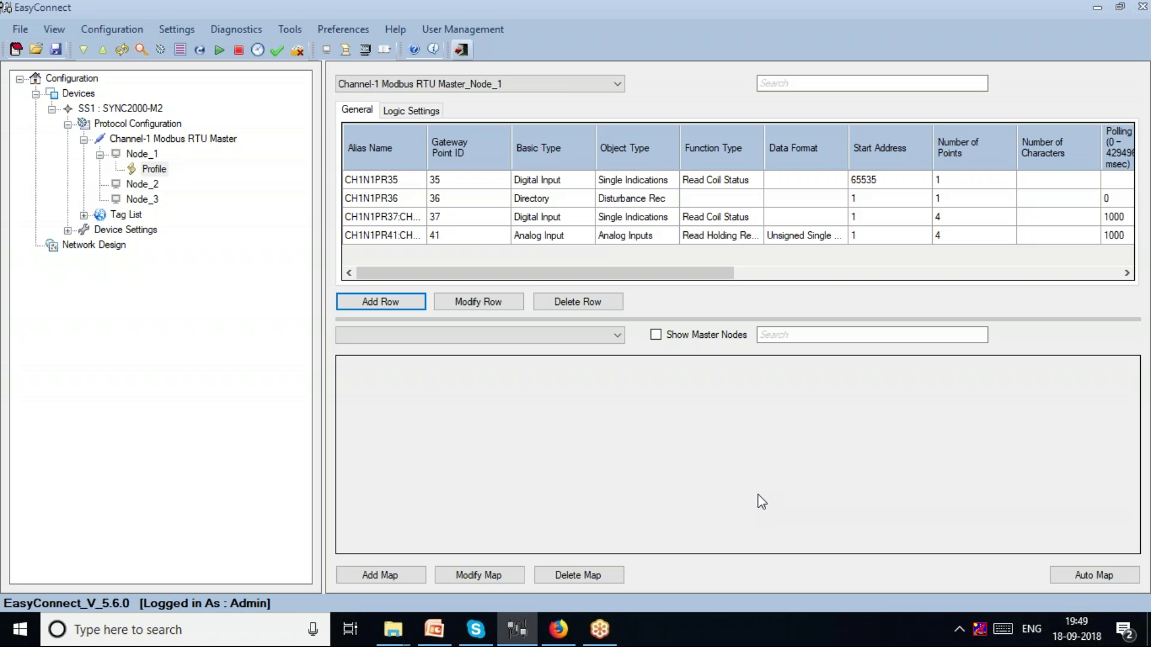
# Step: Add a DNP TCP slave channel whose remote IP address is 192.168.0.10
pyautogui.click(161, 124)
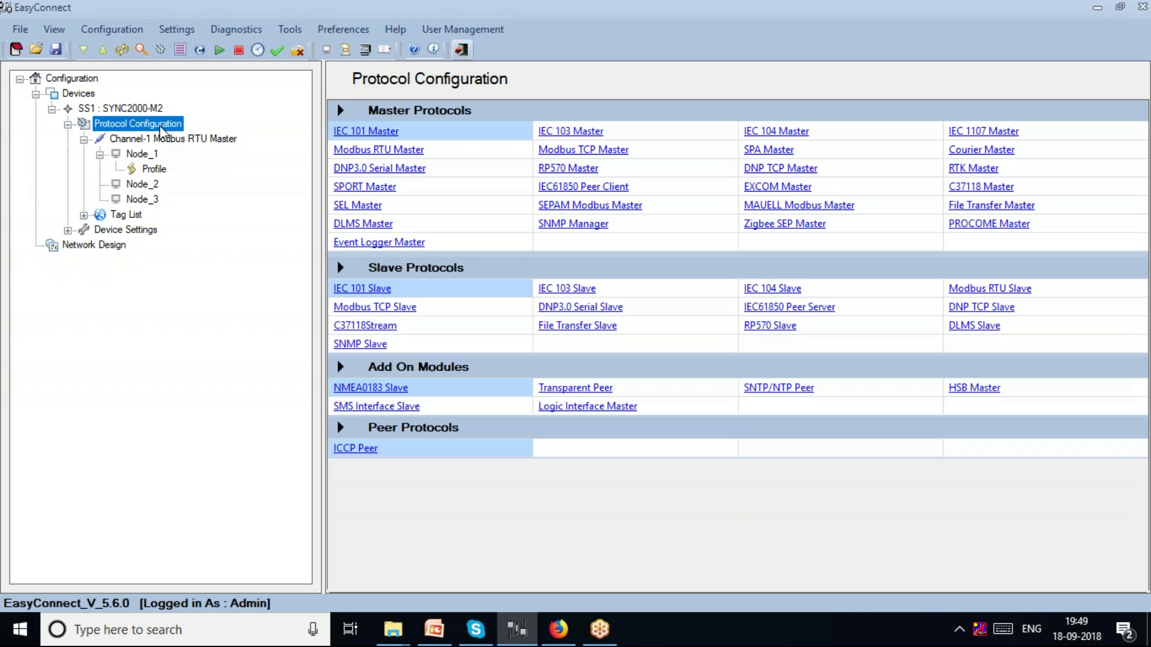
pyautogui.rightClick(161, 128)
pyautogui.moveTo(239, 141)
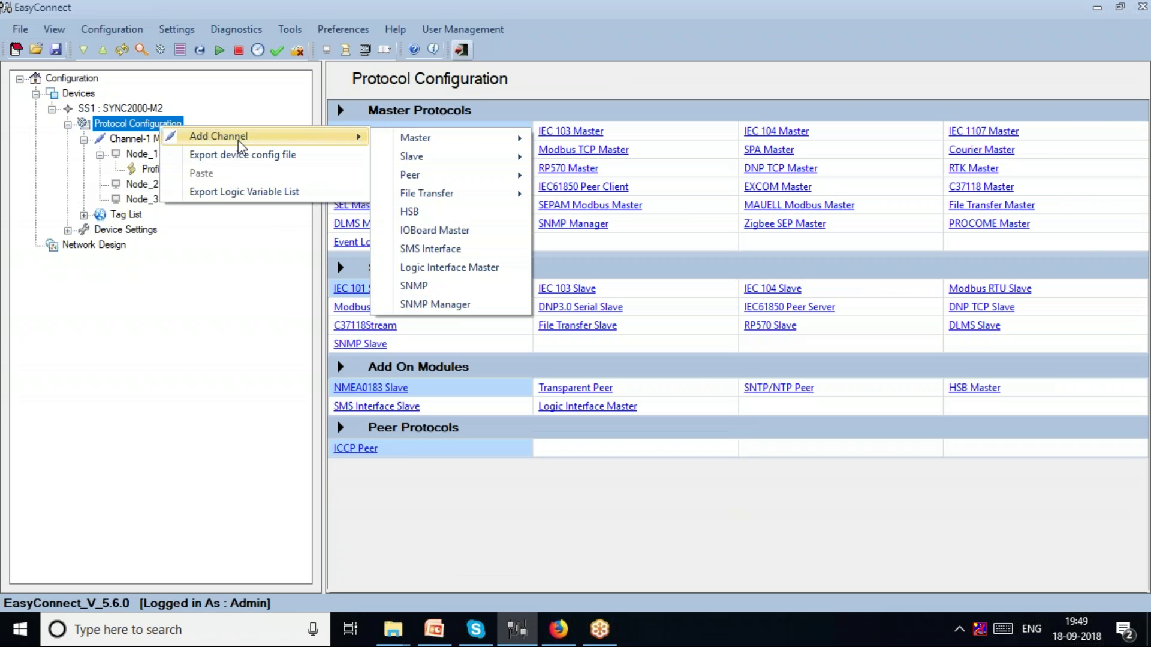
pyautogui.moveTo(440, 159)
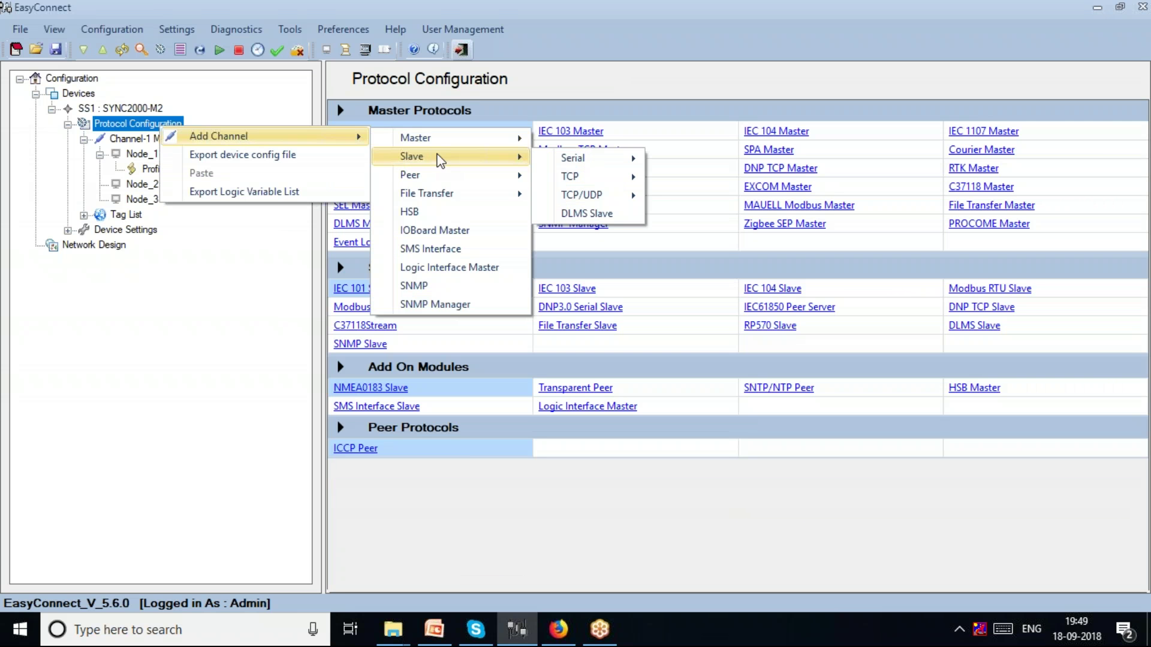
pyautogui.click(624, 177)
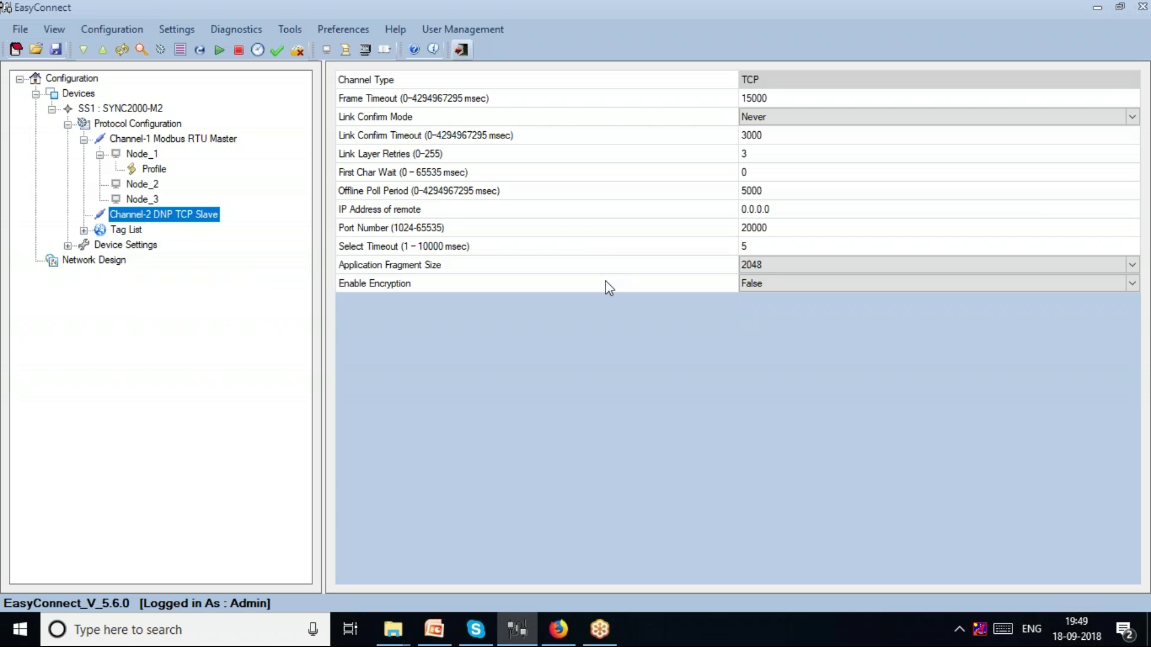
pyautogui.click(773, 211)
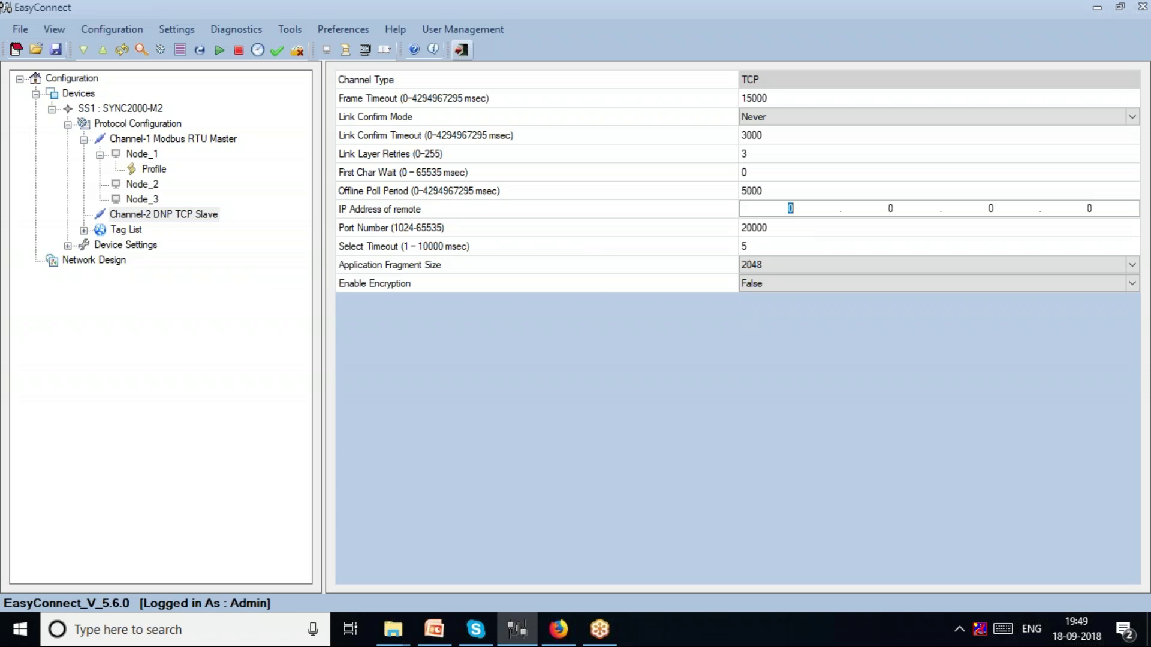
pyautogui.write('192.168.0.10')
pyautogui.press('Tab')
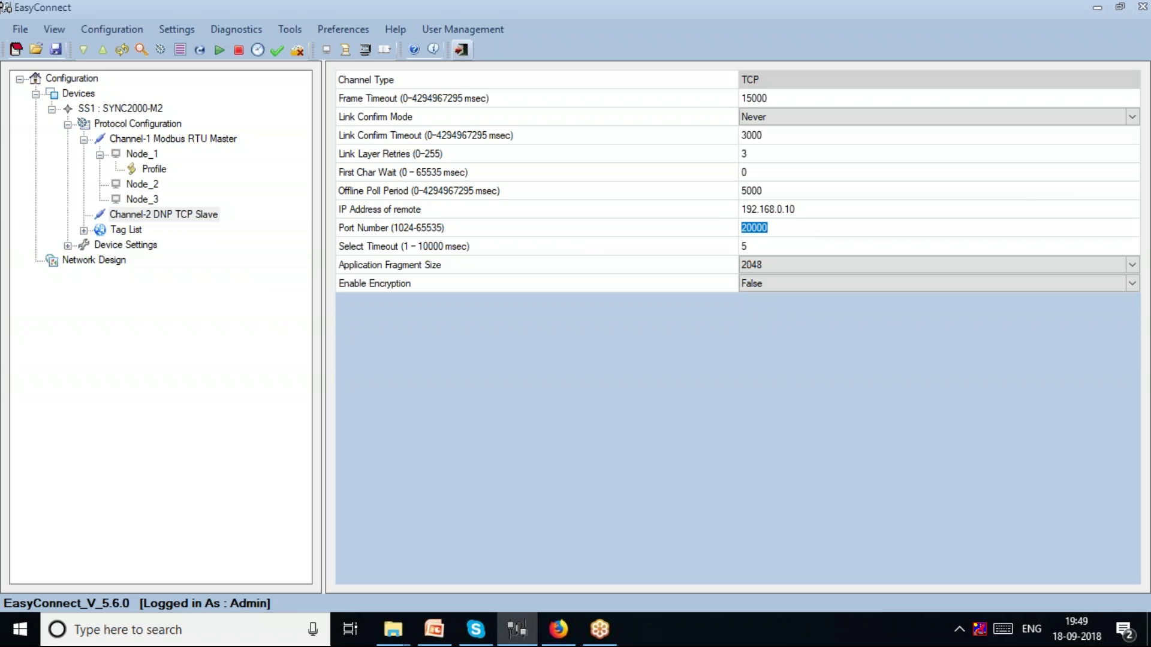
# Step: Add a new node, Node_4, under the Channel-2 DNP slave channel
pyautogui.rightClick(190, 219)
pyautogui.click(224, 222)
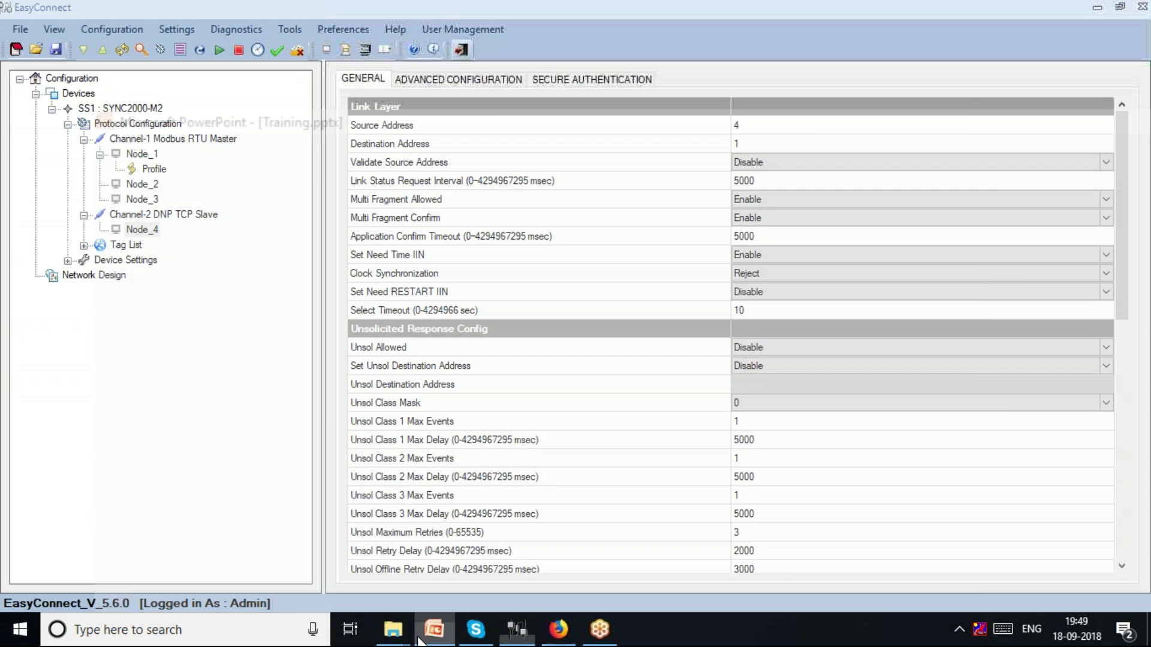
pyautogui.click(434, 564)
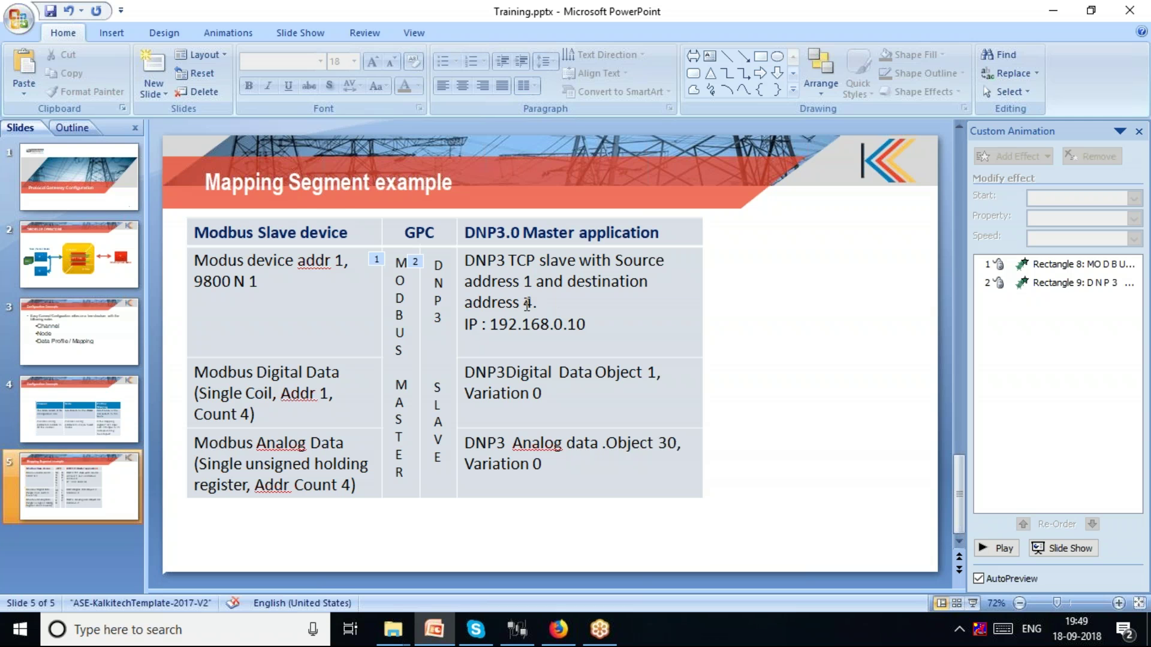
# Step: Give Node_4 source address 1 and destination address 4, then show Node_1's profile rows
pyautogui.click(1050, 10)
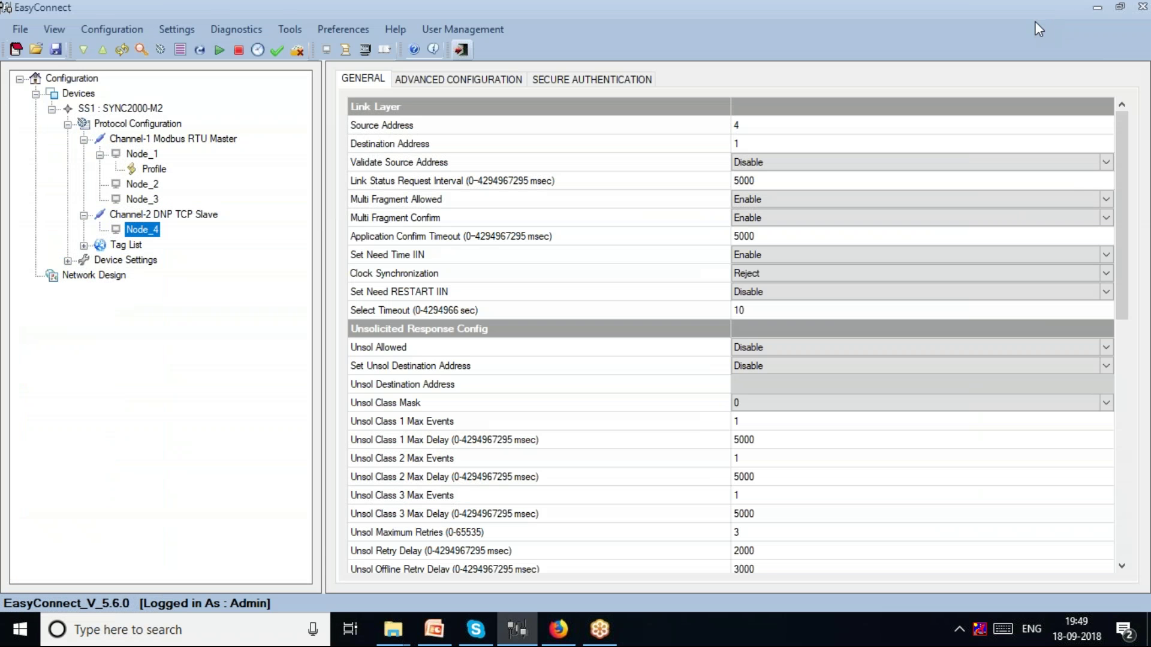
pyautogui.click(765, 131)
pyautogui.write('1')
pyautogui.click(776, 144)
pyautogui.write('4')
pyautogui.click(154, 234)
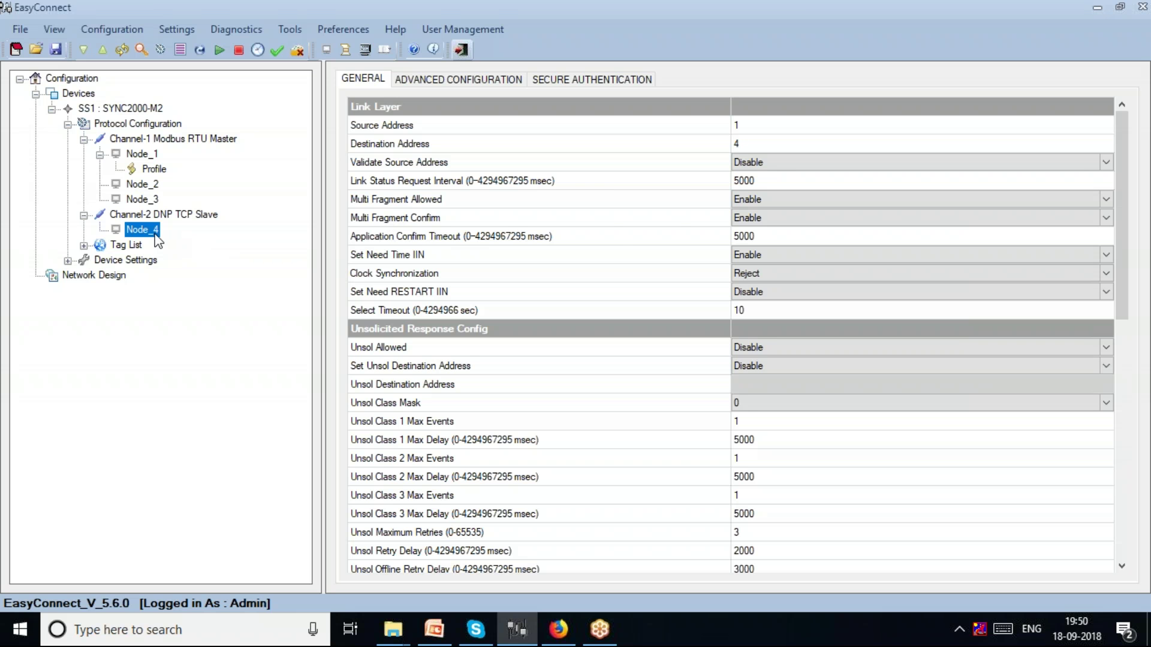
pyautogui.click(154, 170)
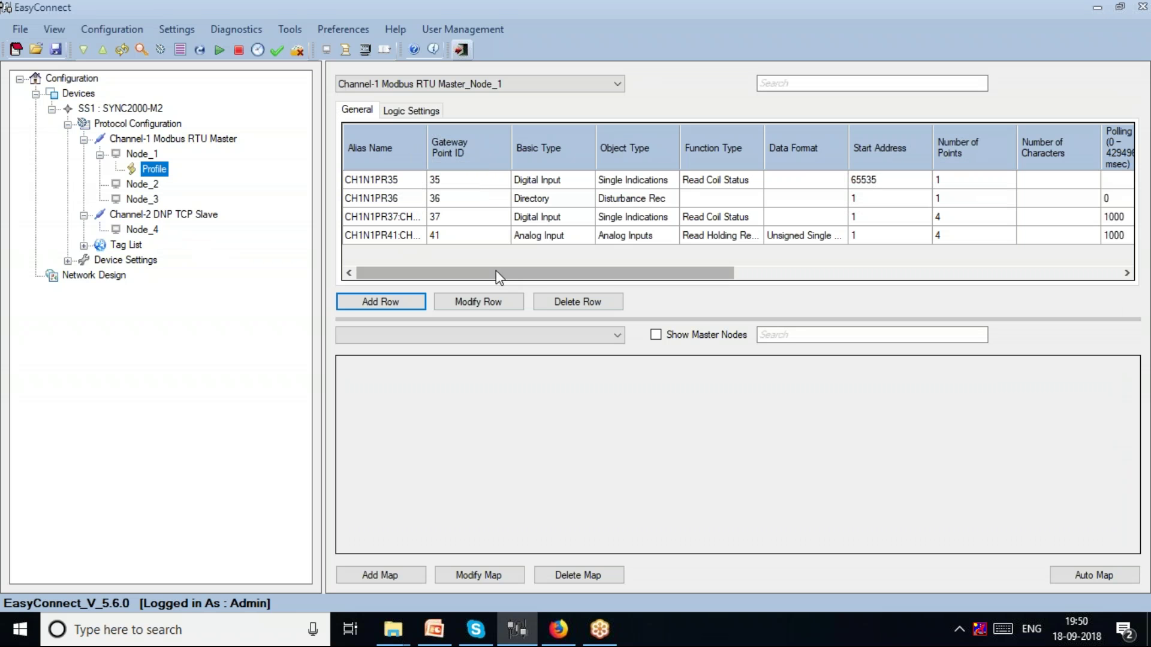
# Step: Select coil row CH1N1PR37 and target Channel-2 DNP TCP Slave_Node_4 for mapping
pyautogui.click(490, 217)
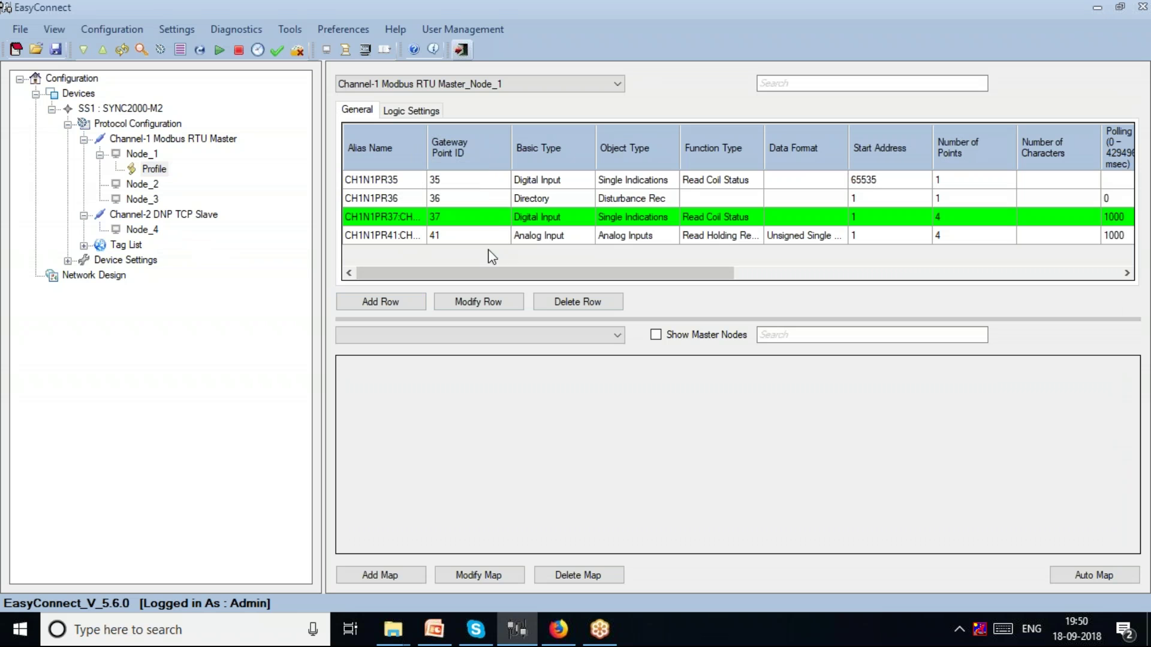
pyautogui.click(477, 336)
pyautogui.click(198, 196)
pyautogui.click(392, 329)
pyautogui.click(408, 351)
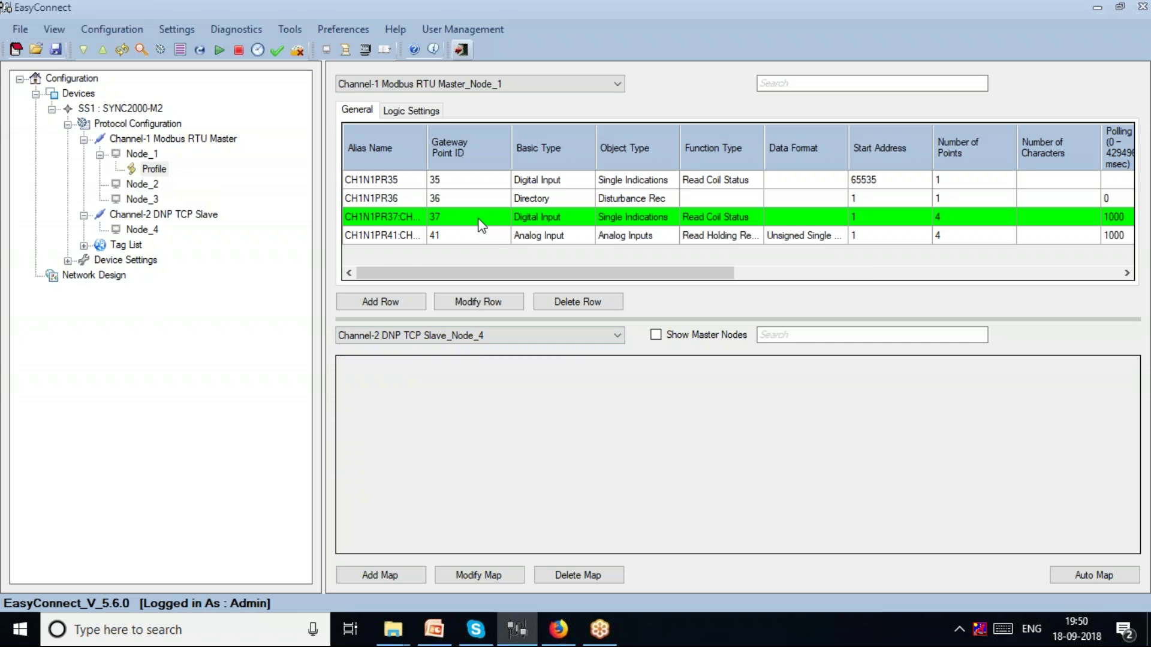
# Step: Add a map entry as Binary Inputs starting at address 1 with 4 points
pyautogui.click(414, 572)
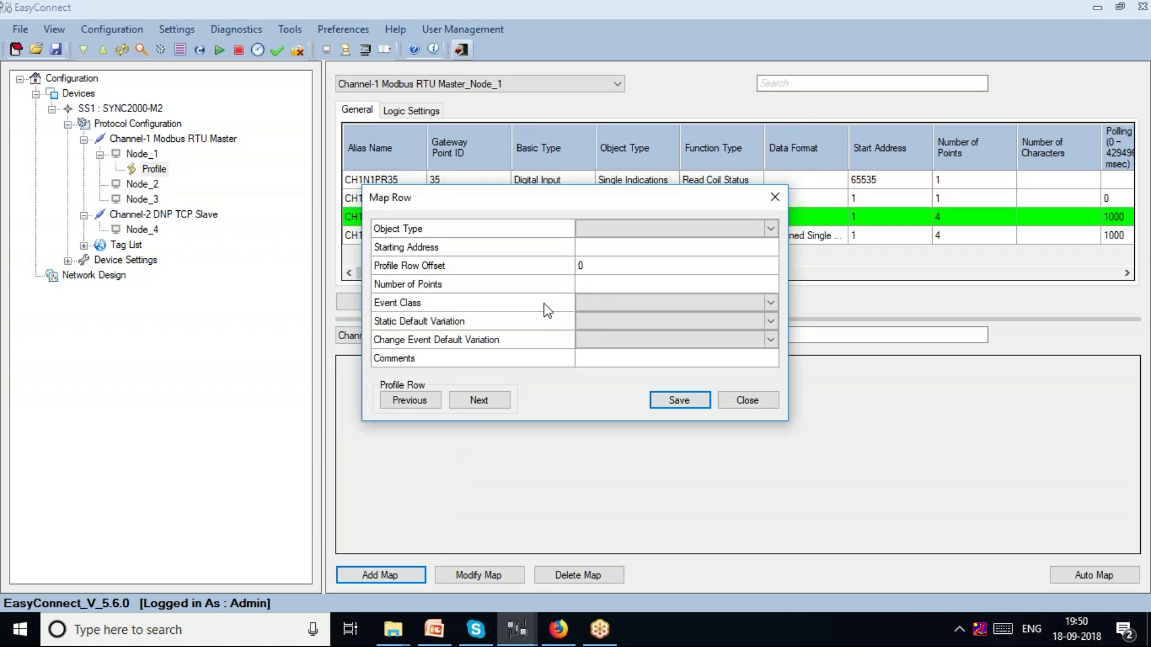
pyautogui.click(601, 233)
pyautogui.click(618, 244)
pyautogui.click(606, 263)
pyautogui.write('1')
pyautogui.write('4')
# Step: Keep static and change event variations at 1, set event class 0, and save the mapping
pyautogui.click(770, 323)
pyautogui.click(770, 336)
pyautogui.click(771, 338)
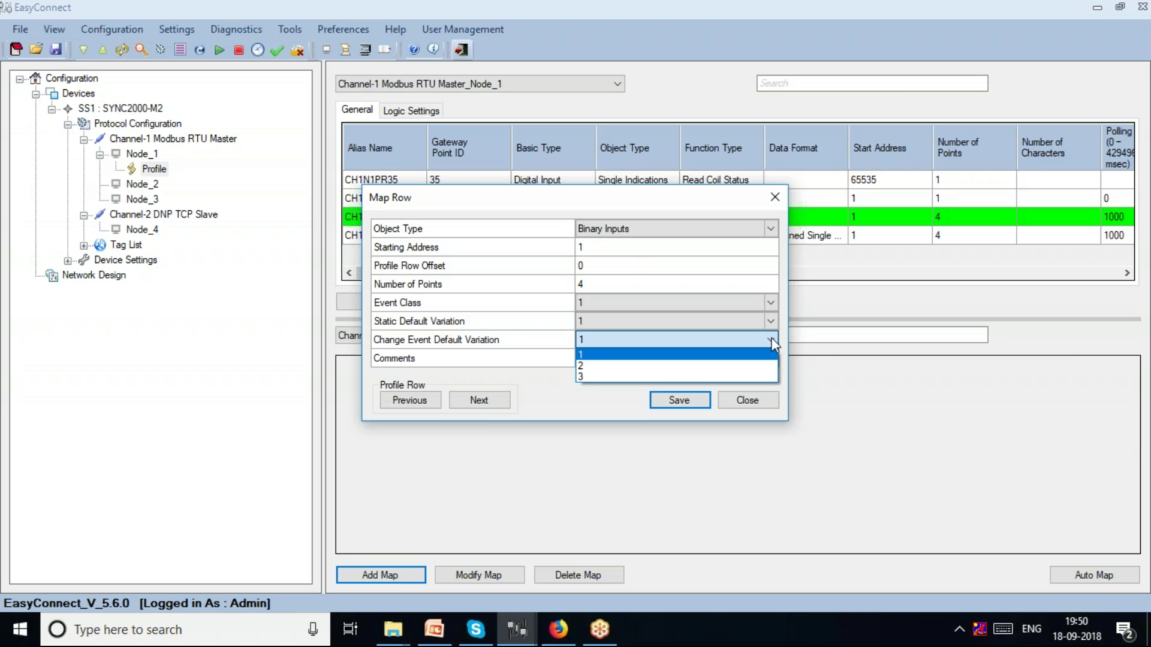
pyautogui.click(719, 352)
pyautogui.click(770, 302)
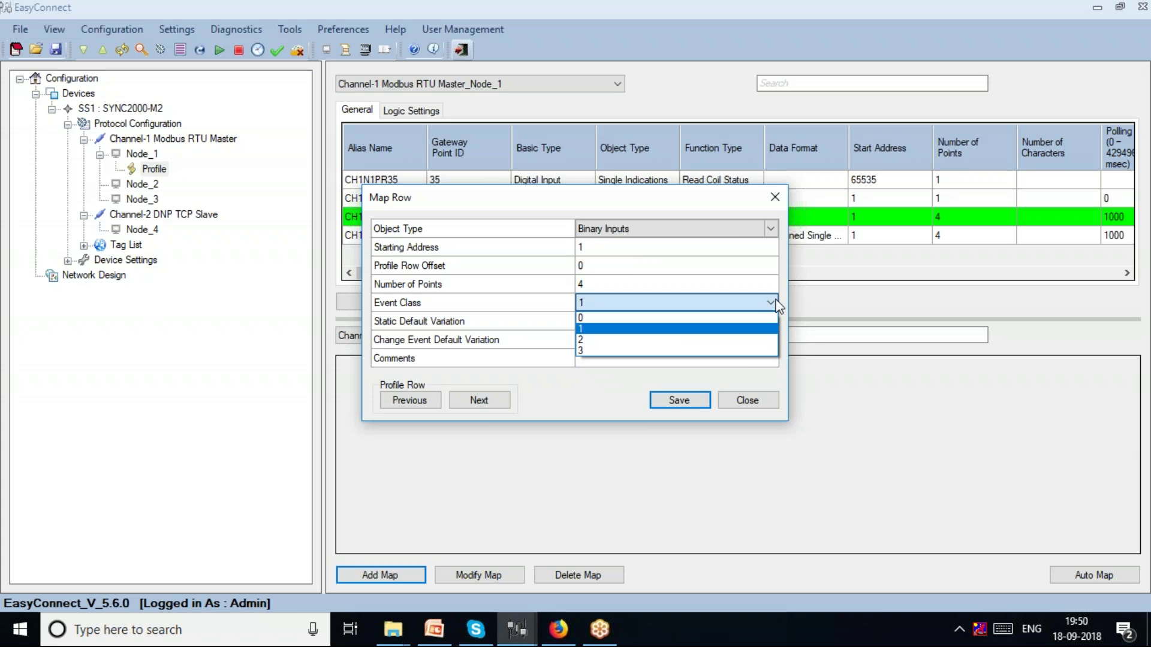
pyautogui.click(714, 315)
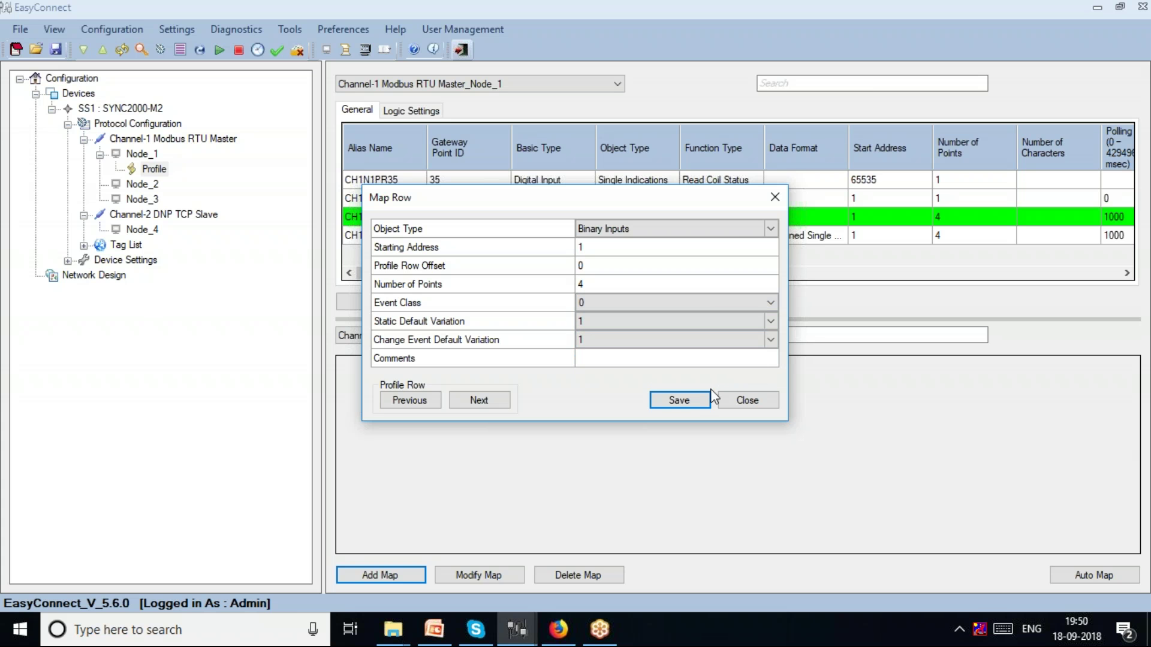
pyautogui.click(693, 398)
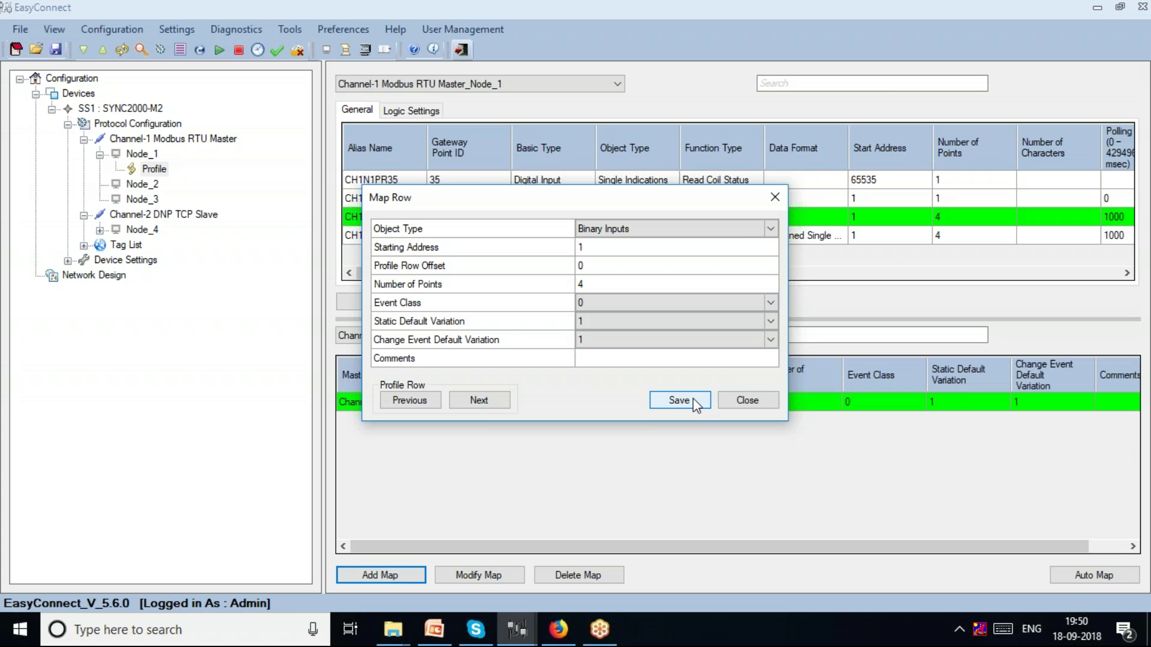
pyautogui.click(776, 199)
pyautogui.click(434, 629)
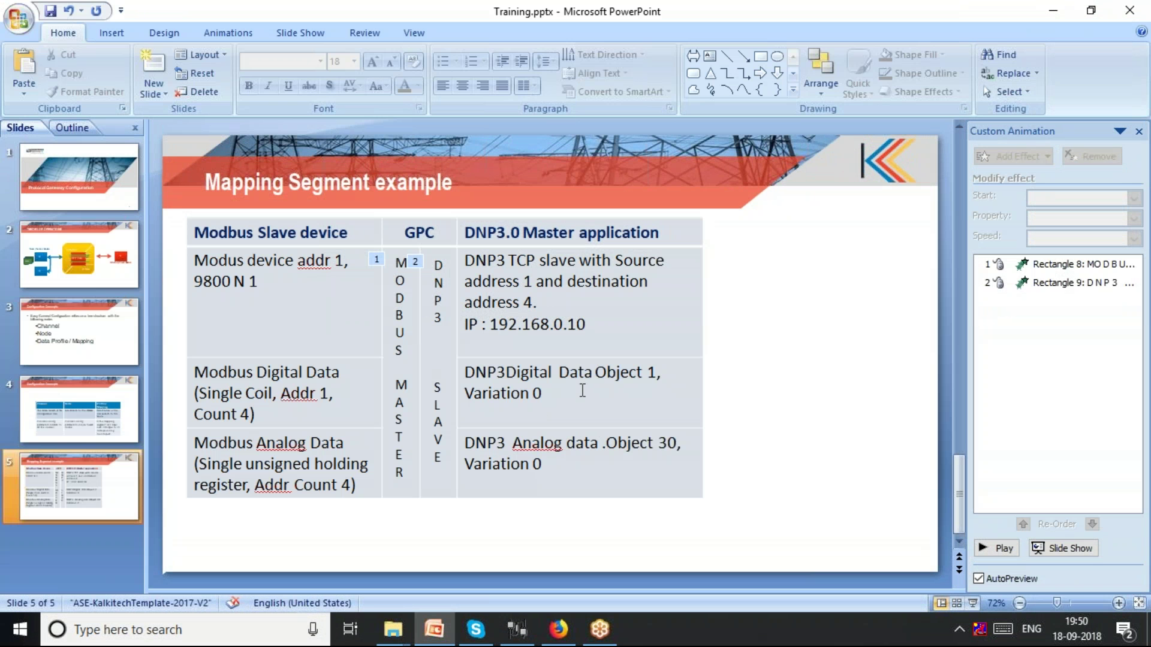
# Step: Start a new map for analog profile row 41 with object type Analog Inputs
pyautogui.click(1045, 21)
pyautogui.click(553, 239)
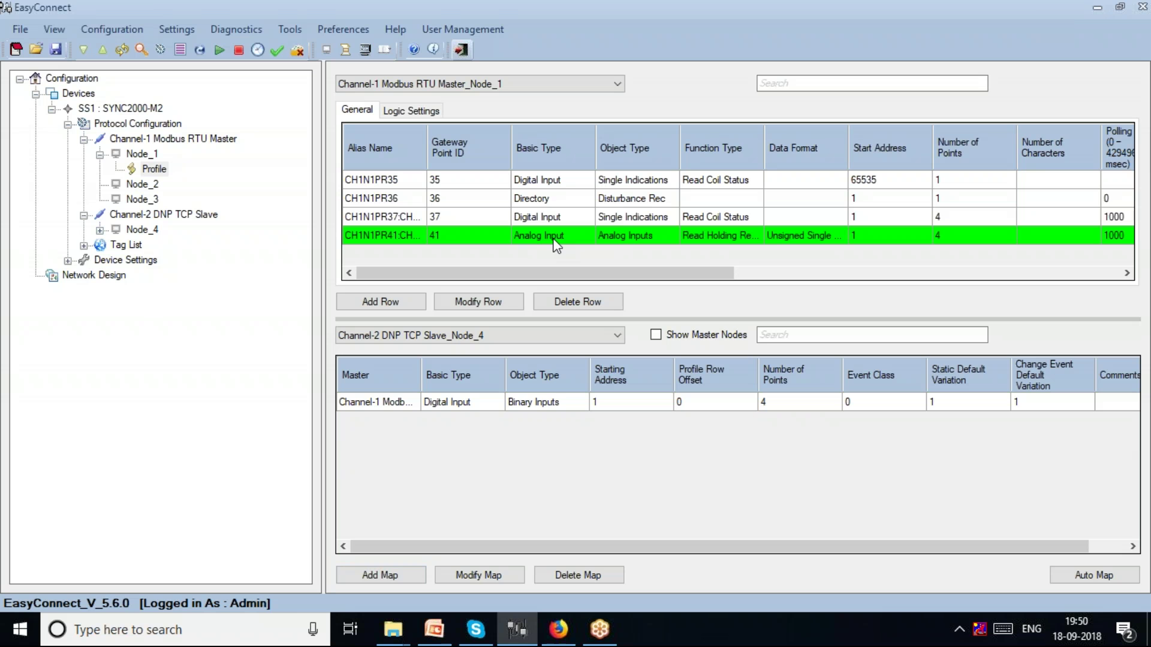
pyautogui.click(390, 572)
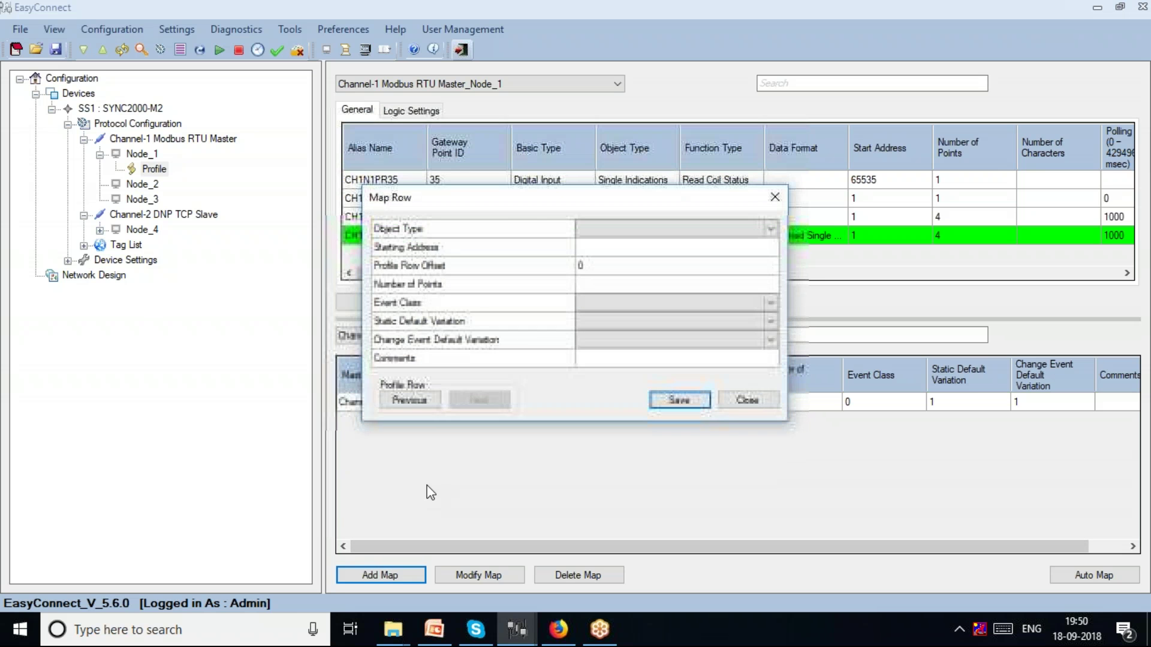
pyautogui.click(617, 227)
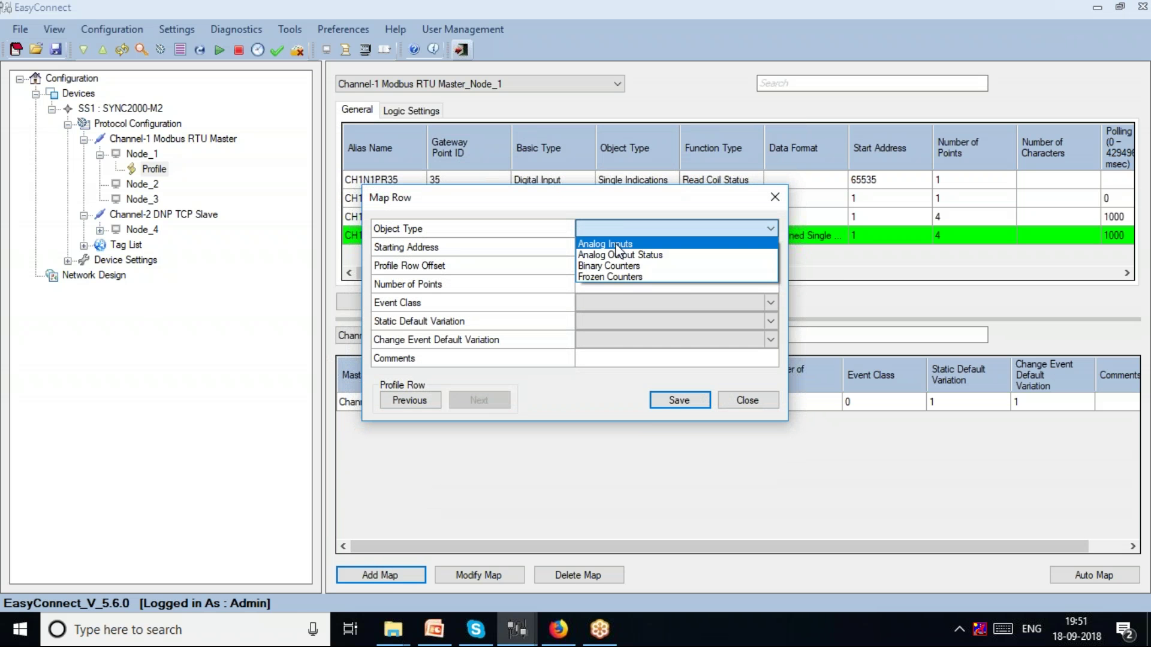
pyautogui.click(616, 245)
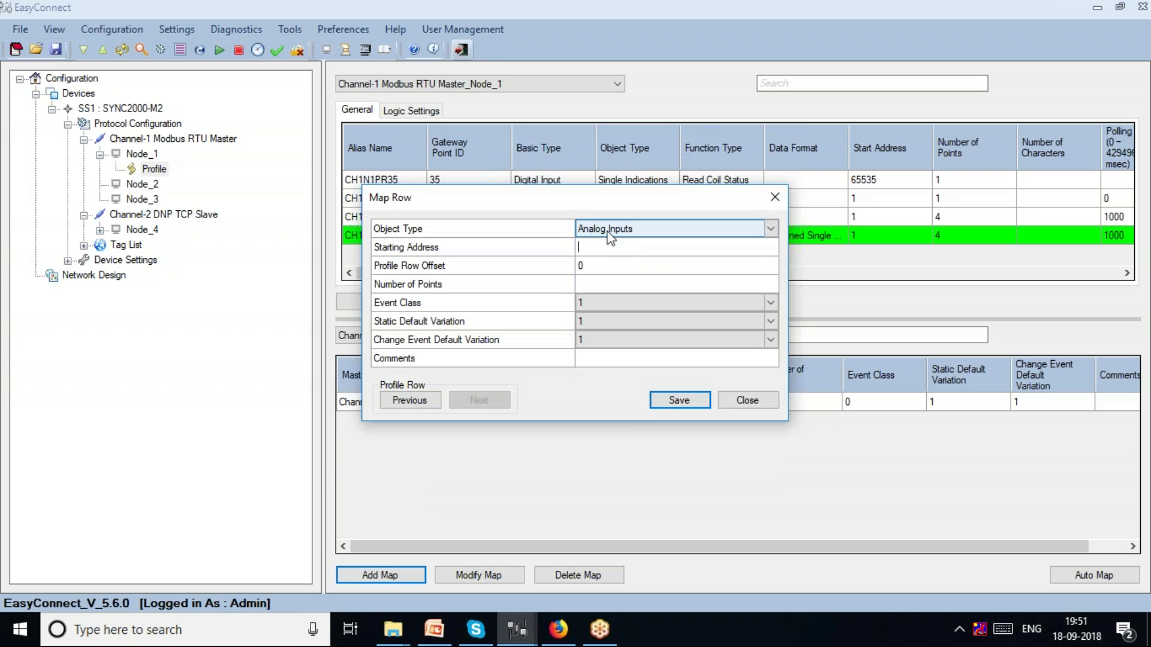
pyautogui.click(608, 230)
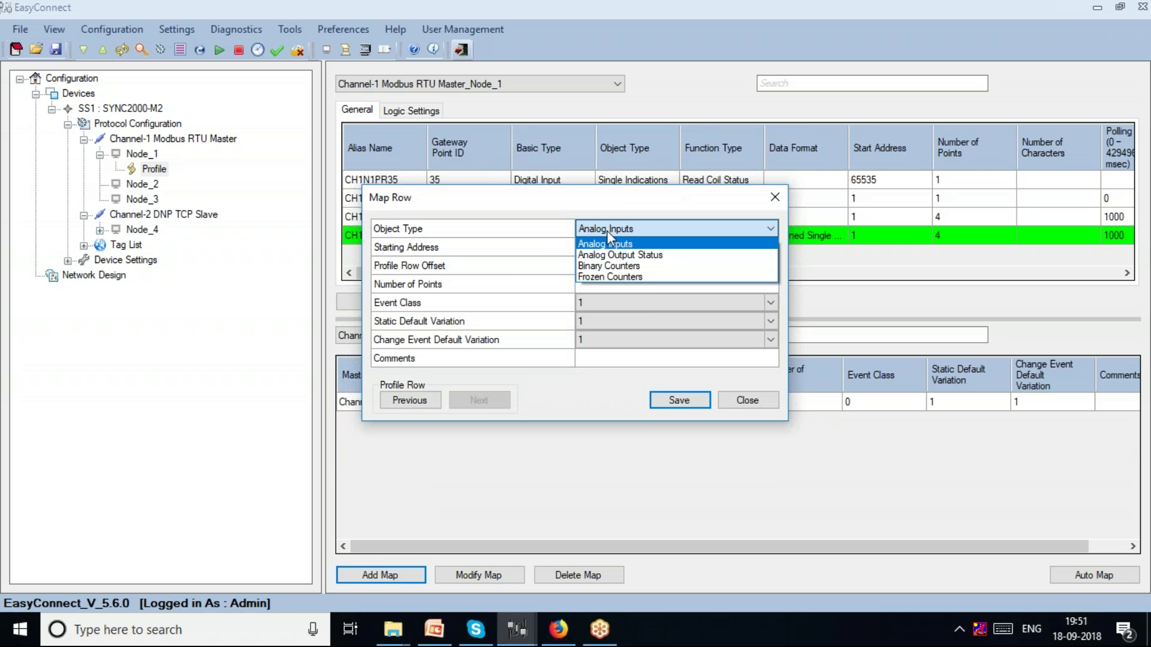
pyautogui.click(608, 230)
pyautogui.click(606, 250)
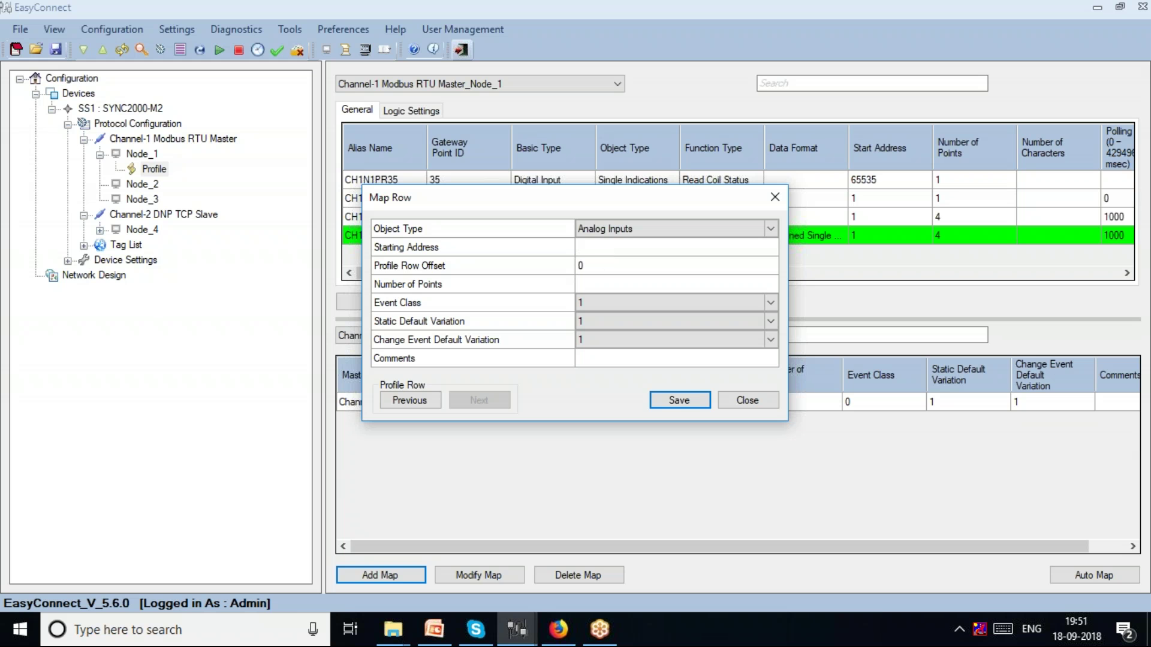
pyautogui.click(445, 627)
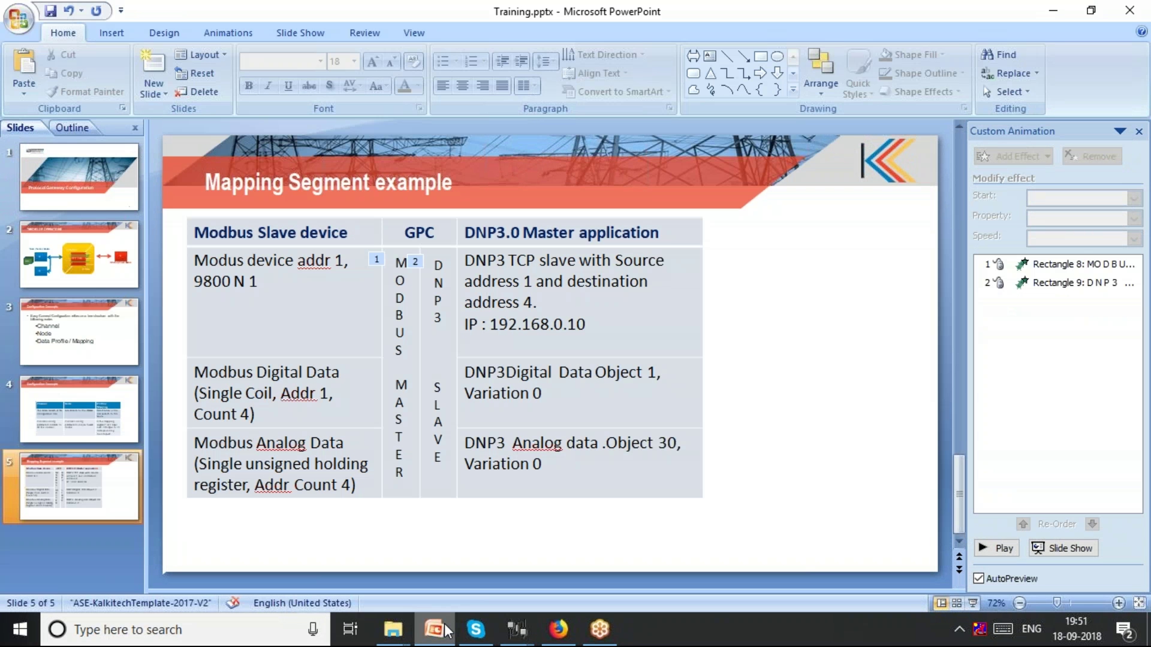
pyautogui.click(446, 628)
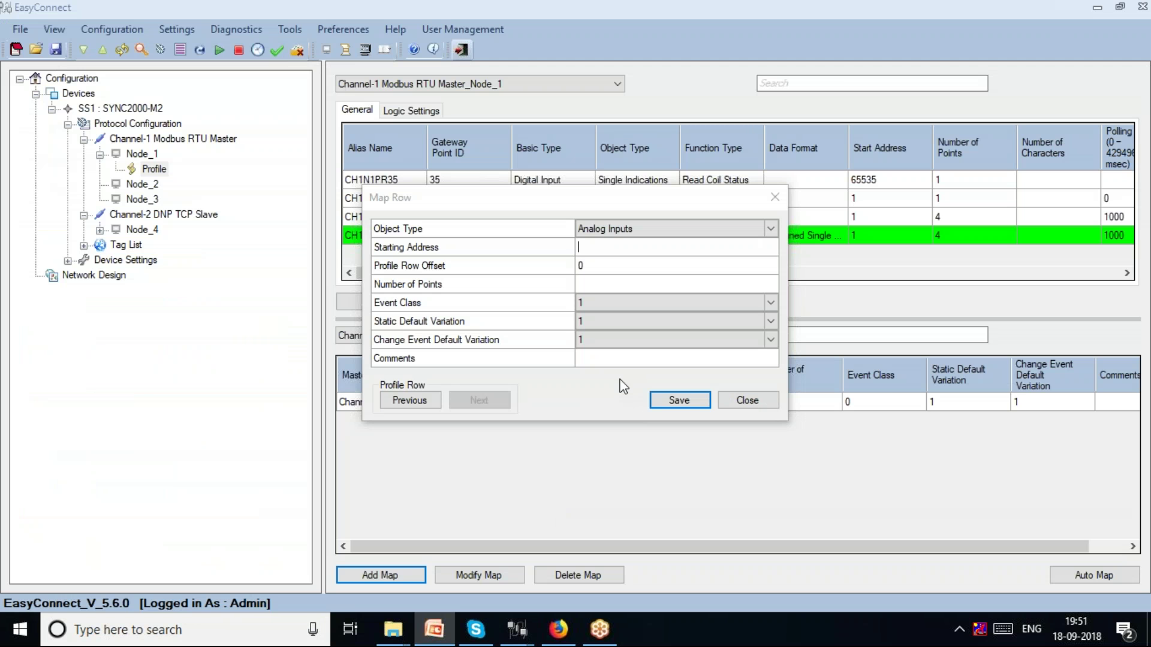
# Step: Set starting address 5, 4 points and event class 0, then save the analog mapping
pyautogui.click(598, 254)
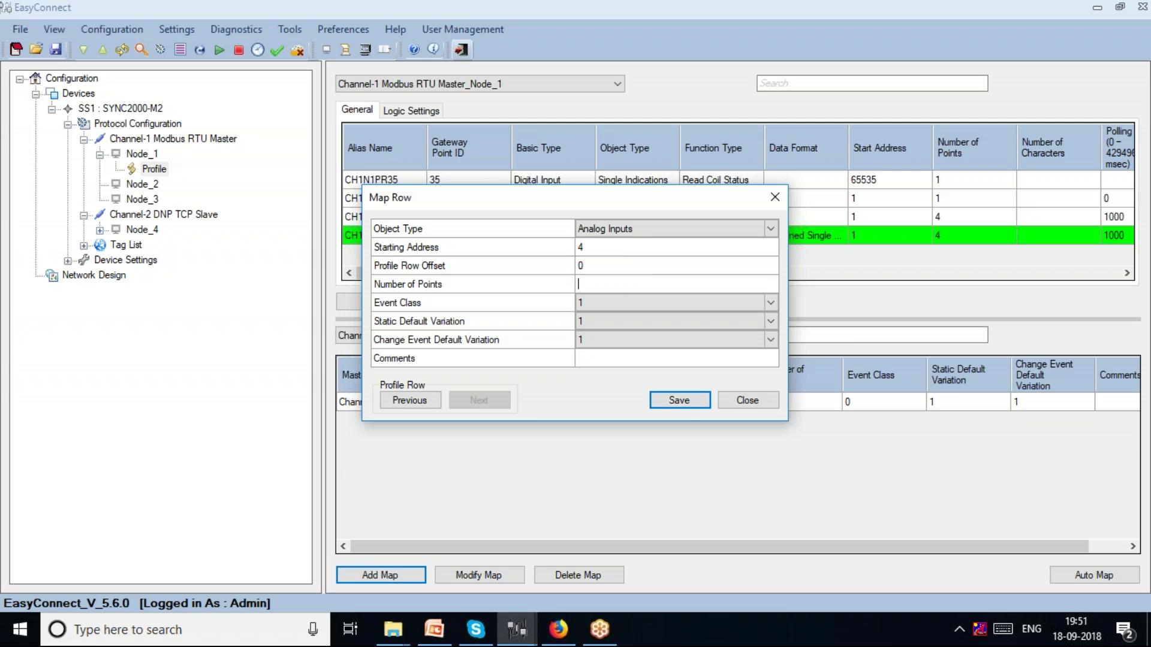
pyautogui.write('4')
pyautogui.doubleClick(580, 247)
pyautogui.write('5')
pyautogui.click(634, 304)
pyautogui.click(612, 318)
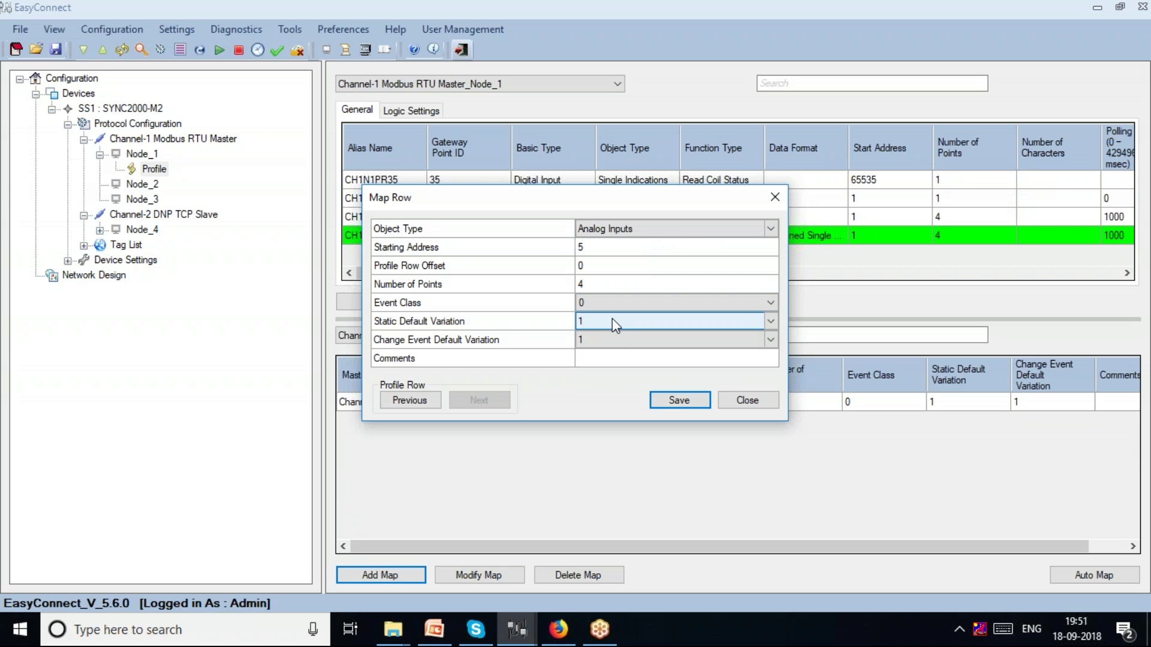
pyautogui.click(691, 401)
pyautogui.click(748, 400)
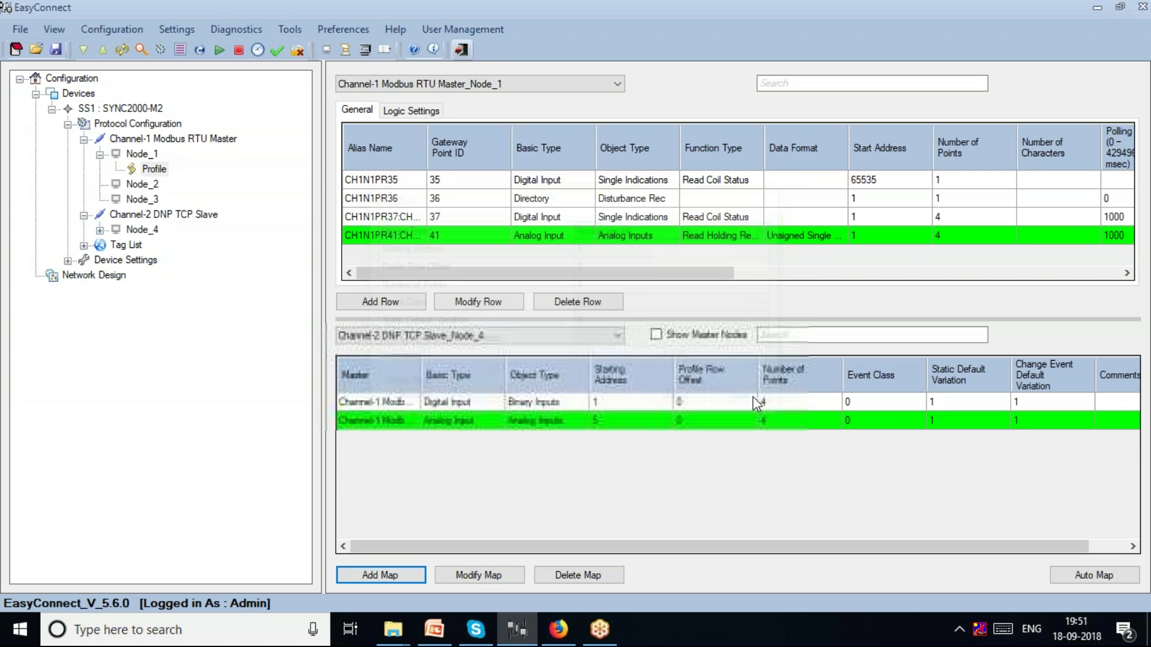
pyautogui.click(444, 629)
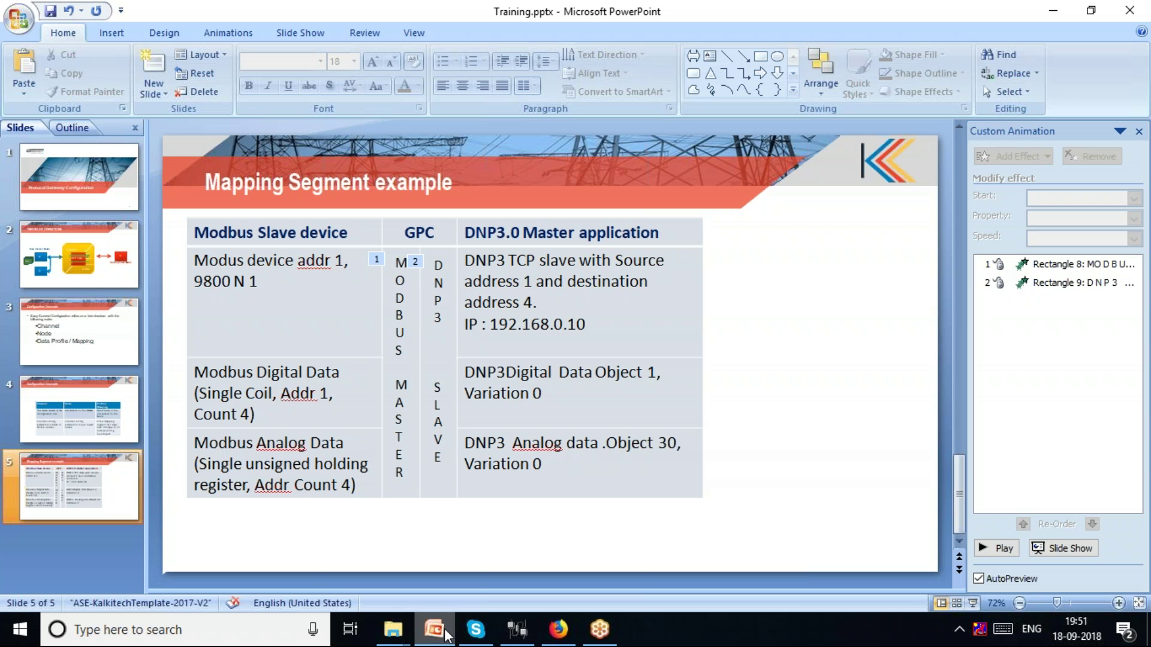
# Step: Leave the slides and return to EasyConnect to view Node_4's Binary and Analog Inputs mappings
pyautogui.click(1053, 11)
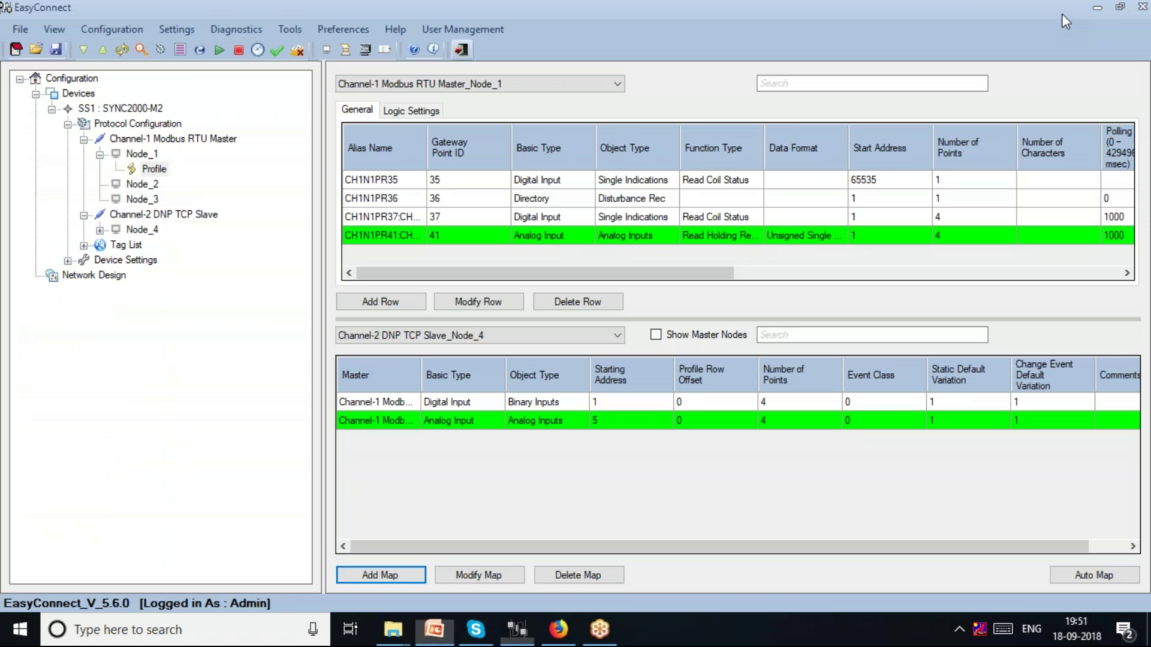
# Step: Start Settings > Download and, when prompted, save the configuration as test1.ecc on New Volume (F:)
pyautogui.click(175, 29)
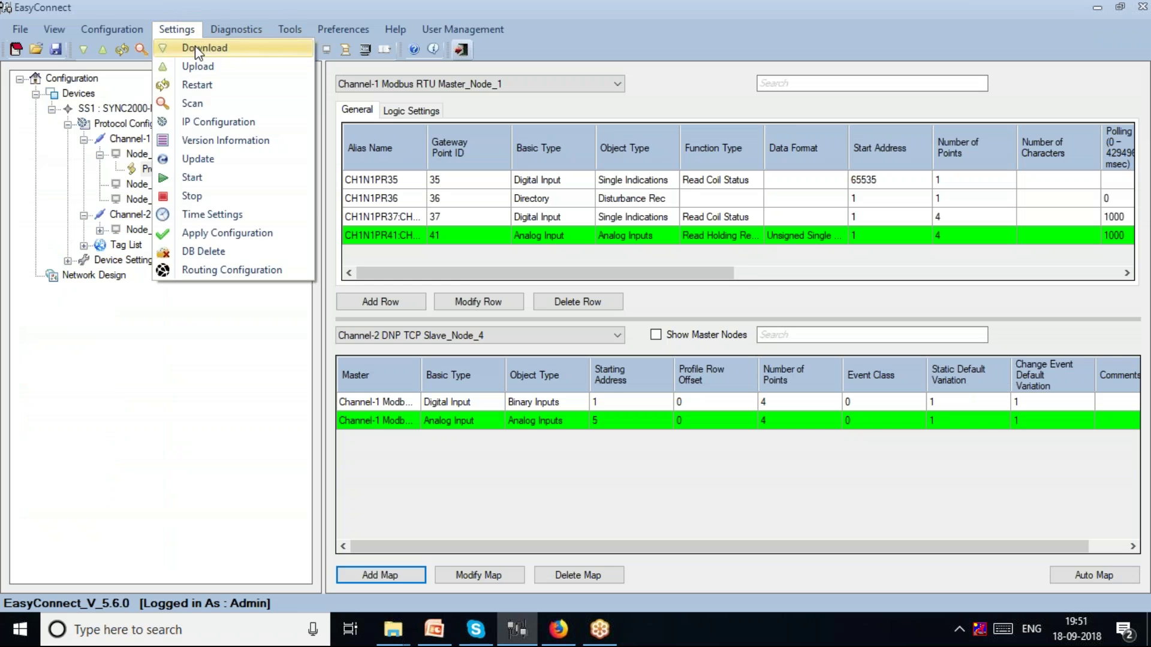
pyautogui.click(197, 49)
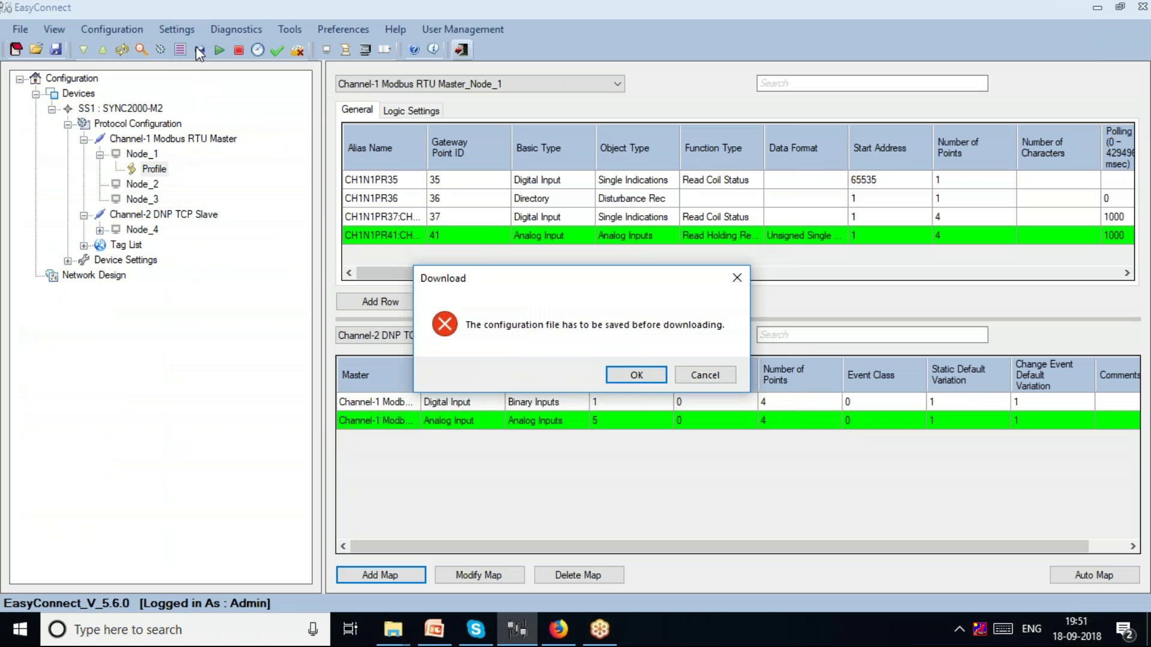
pyautogui.click(637, 375)
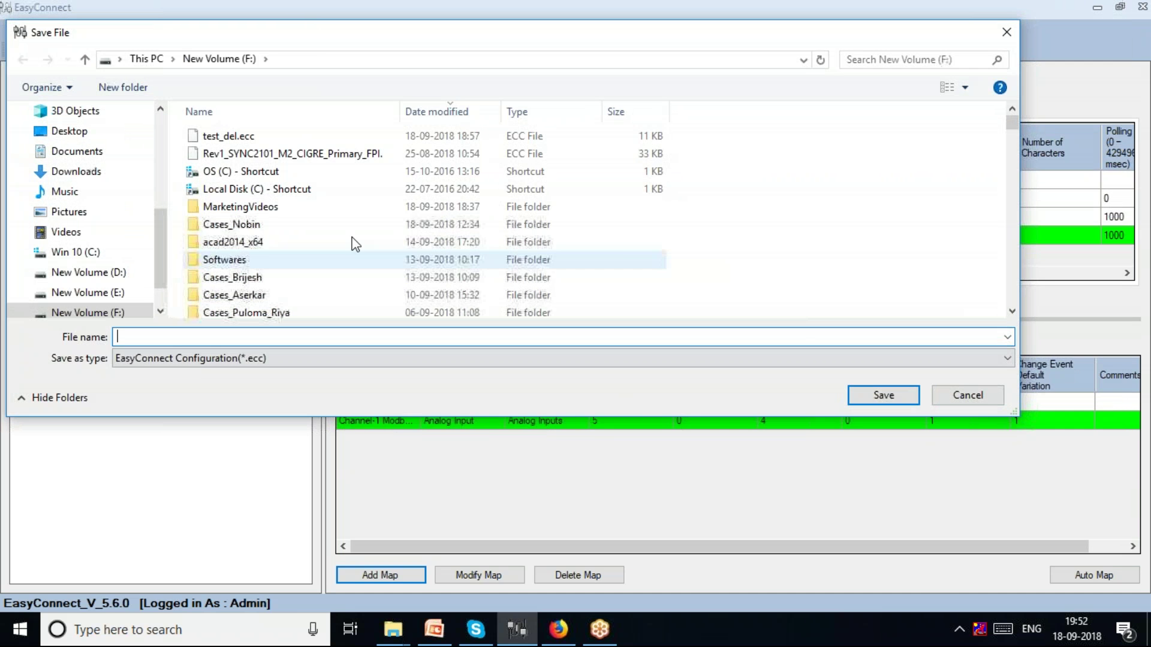
pyautogui.click(69, 131)
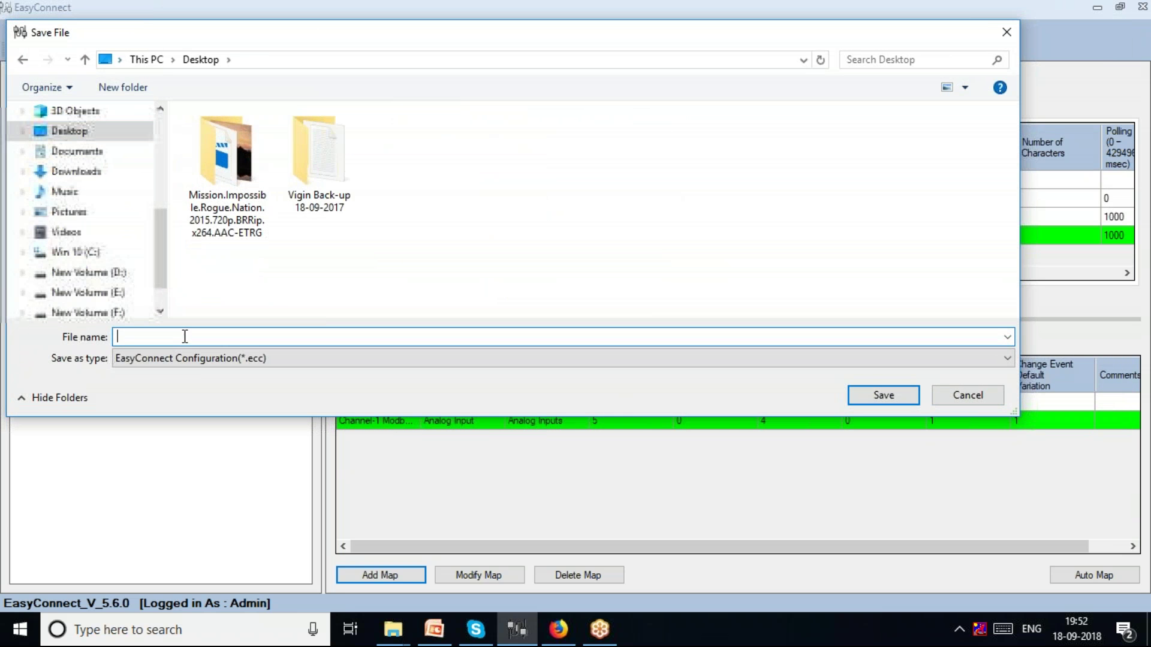
pyautogui.scroll(-1, 114, 288)
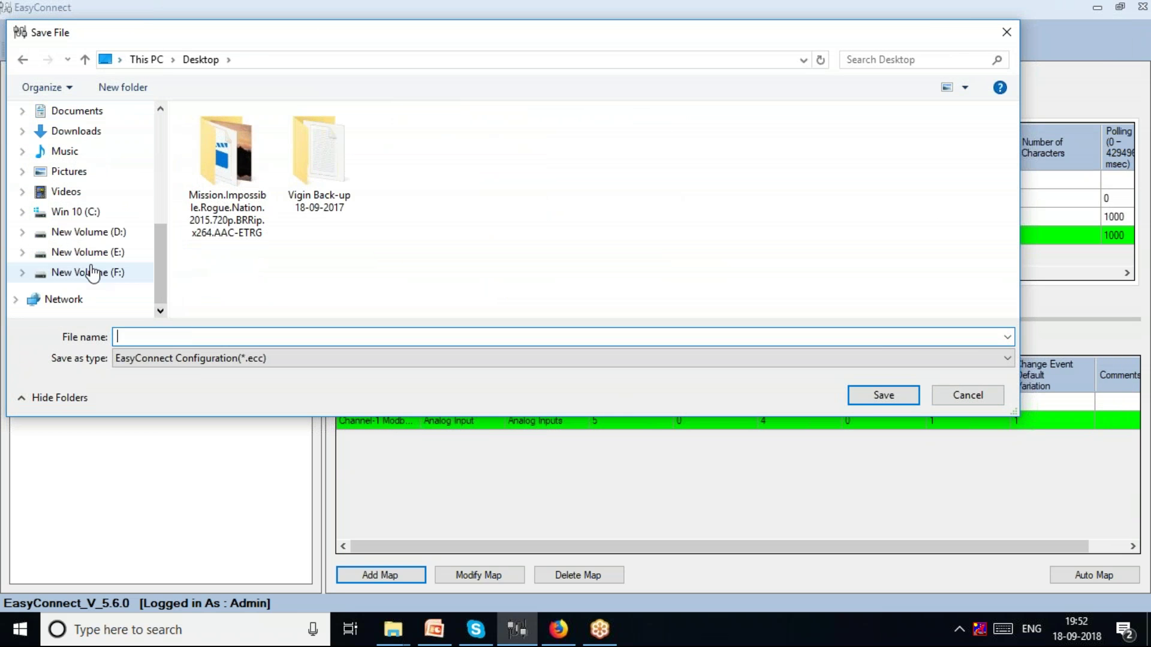
pyautogui.click(91, 272)
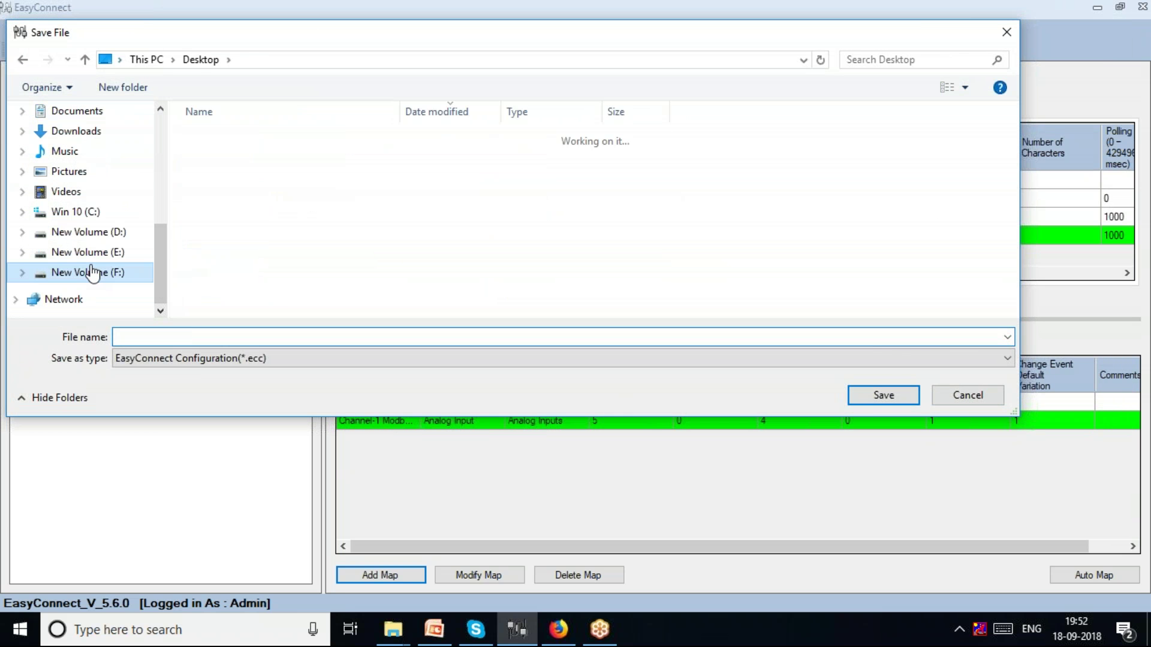
pyautogui.click(318, 340)
pyautogui.write('test1')
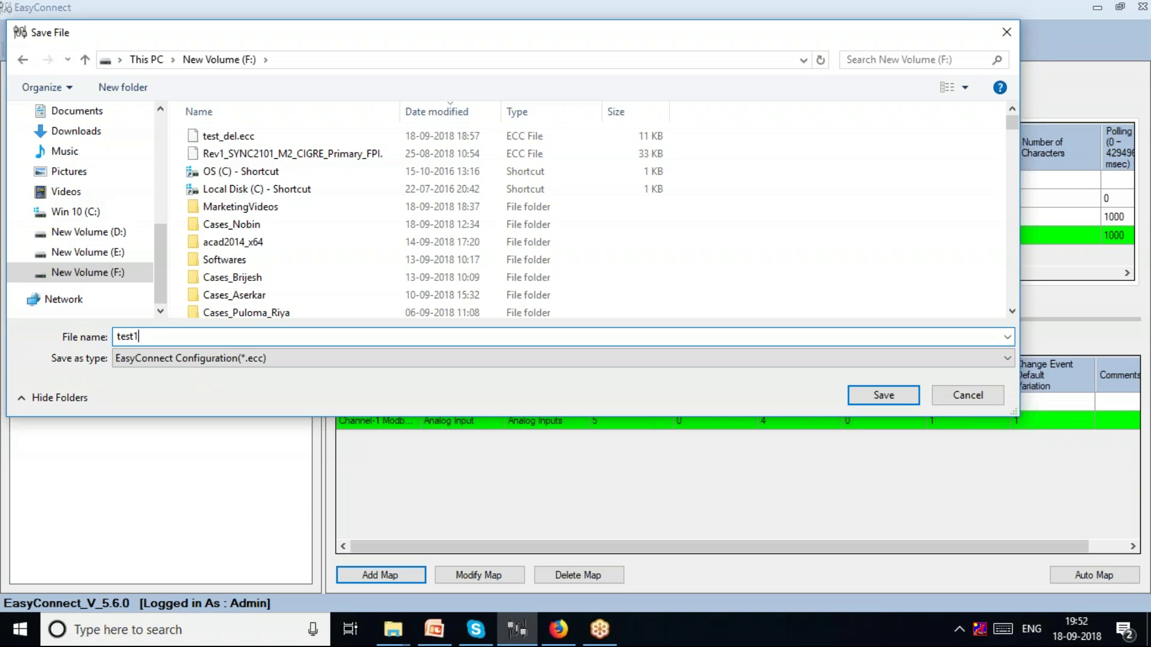
pyautogui.click(868, 401)
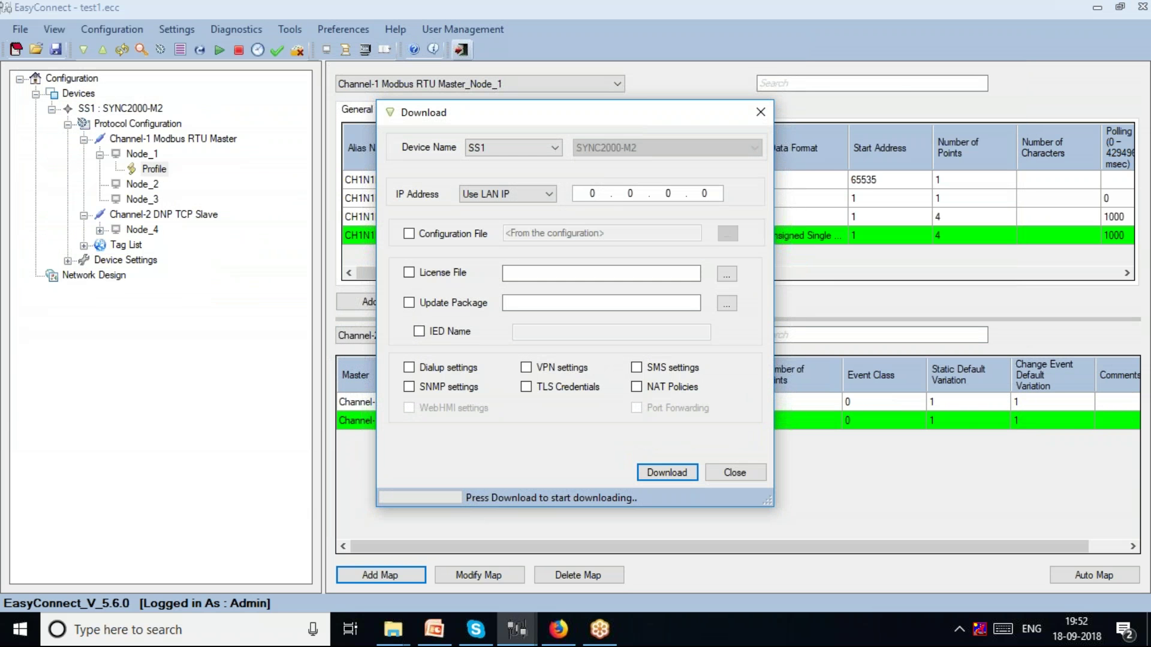
# Step: Include the Configuration File and set the gateway IP address to 192.168.100.39
pyautogui.click(439, 234)
pyautogui.click(592, 199)
pyautogui.write('192 . 16 .')
pyautogui.press('BackSpace')
pyautogui.press('BackSpace')
pyautogui.write('8.')
pyautogui.write('0.')
pyautogui.press('BackSpace')
pyautogui.press('BackSpace')
pyautogui.write('100.39')
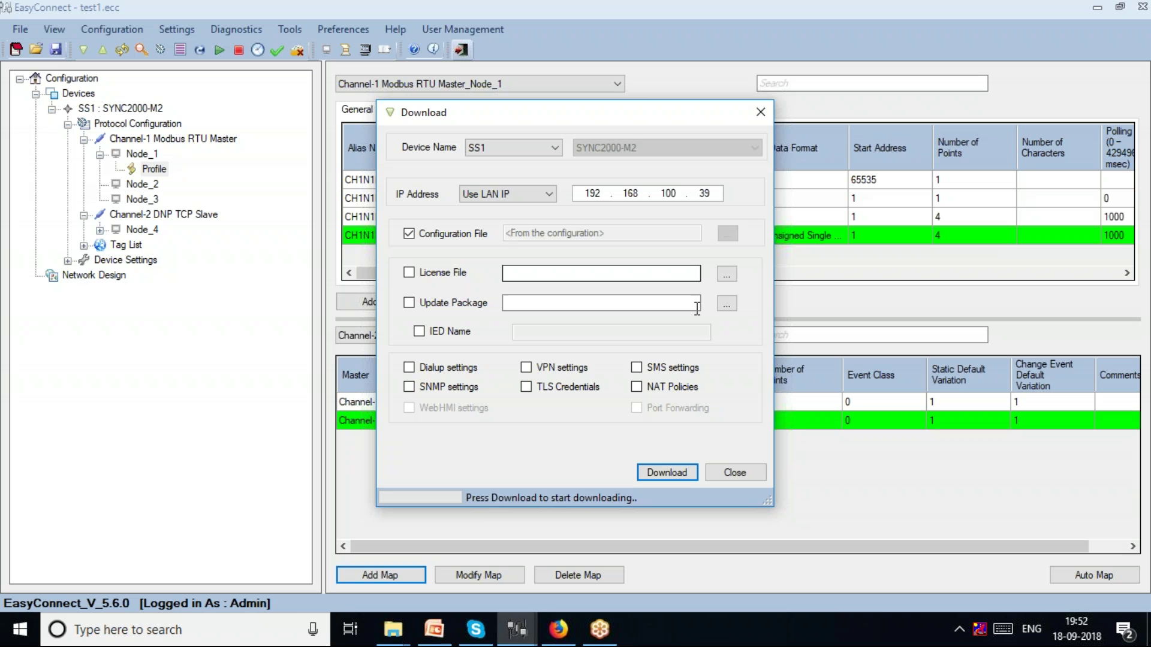
# Step: Download the configuration, apply it, and acknowledge both information messages
pyautogui.click(681, 474)
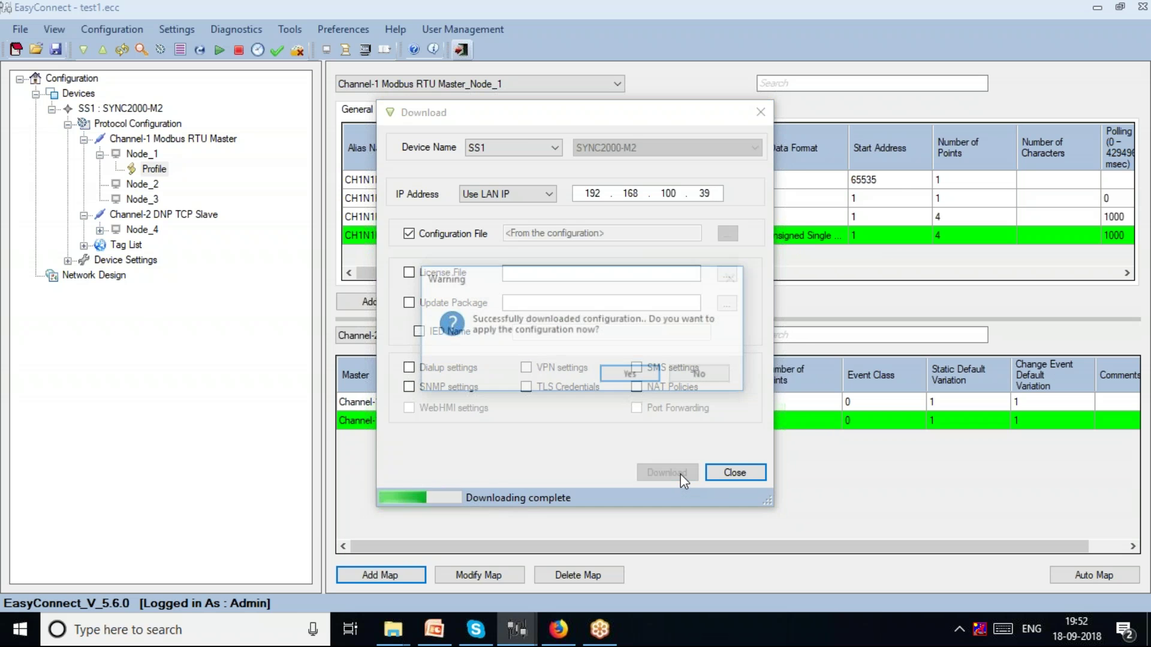
pyautogui.click(614, 378)
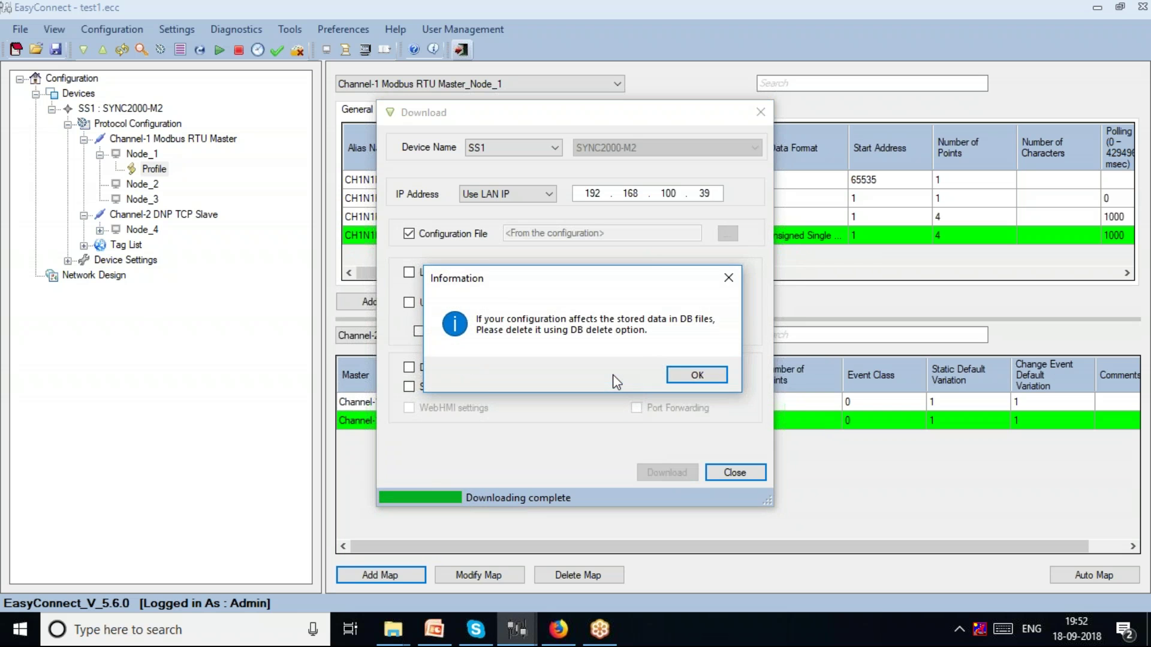
pyautogui.click(697, 376)
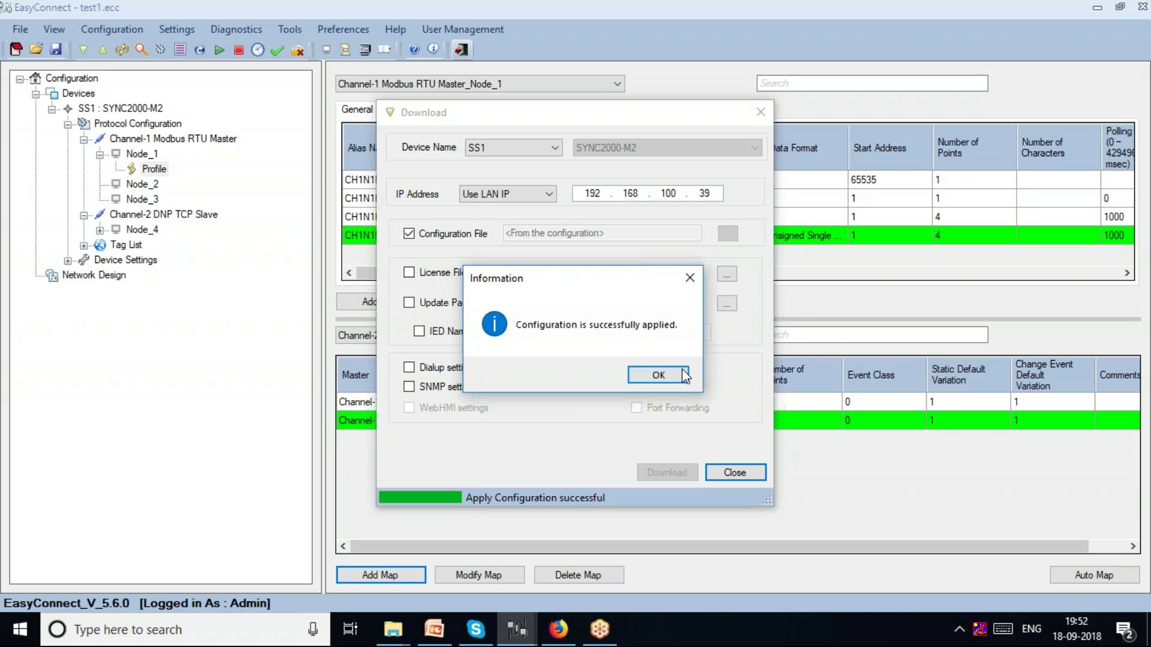
pyautogui.click(681, 370)
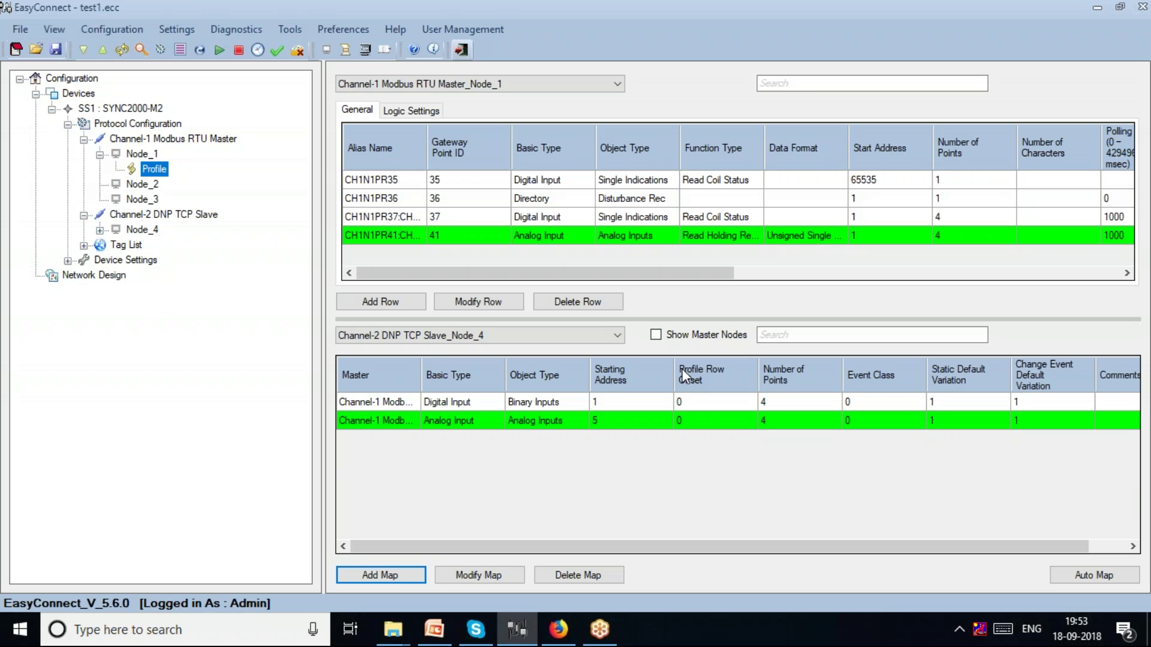
# Step: Bring up GoToMeeting and minimise EasyConnect so the Windows desktop shows
pyautogui.click(612, 626)
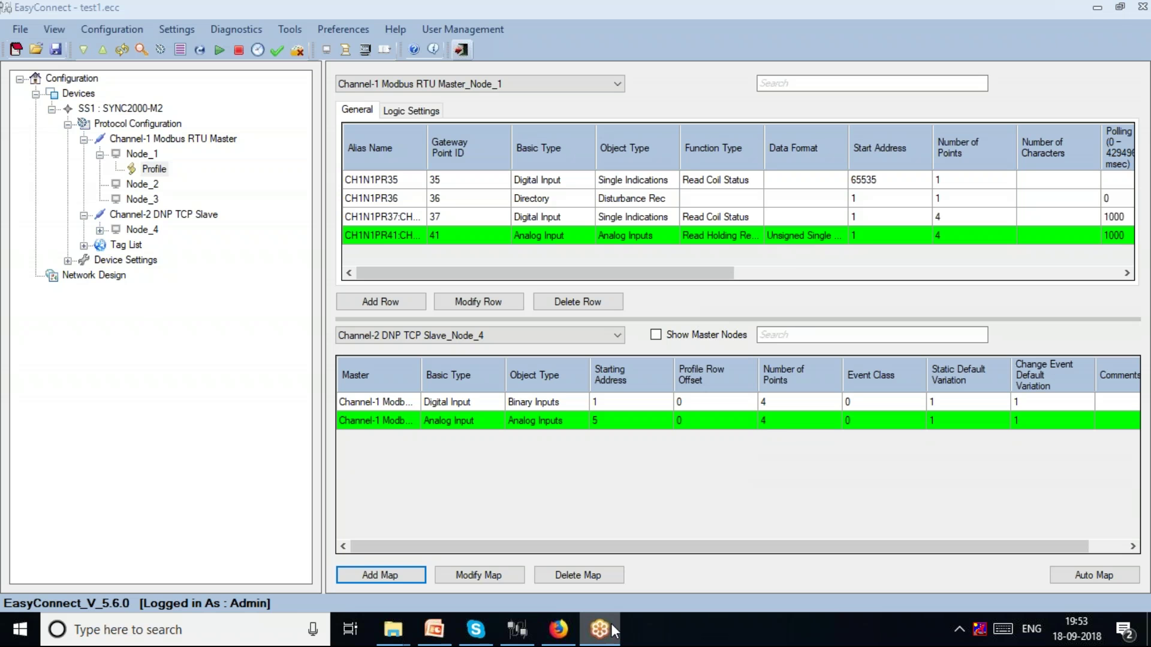
pyautogui.click(1097, 8)
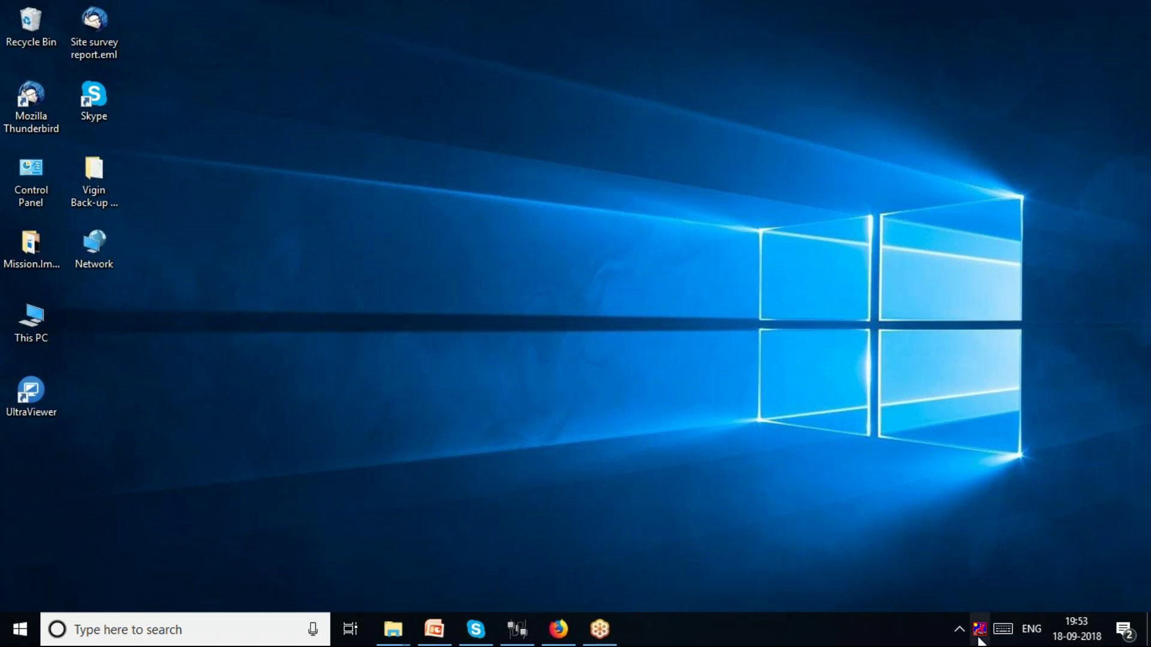
pyautogui.click(959, 629)
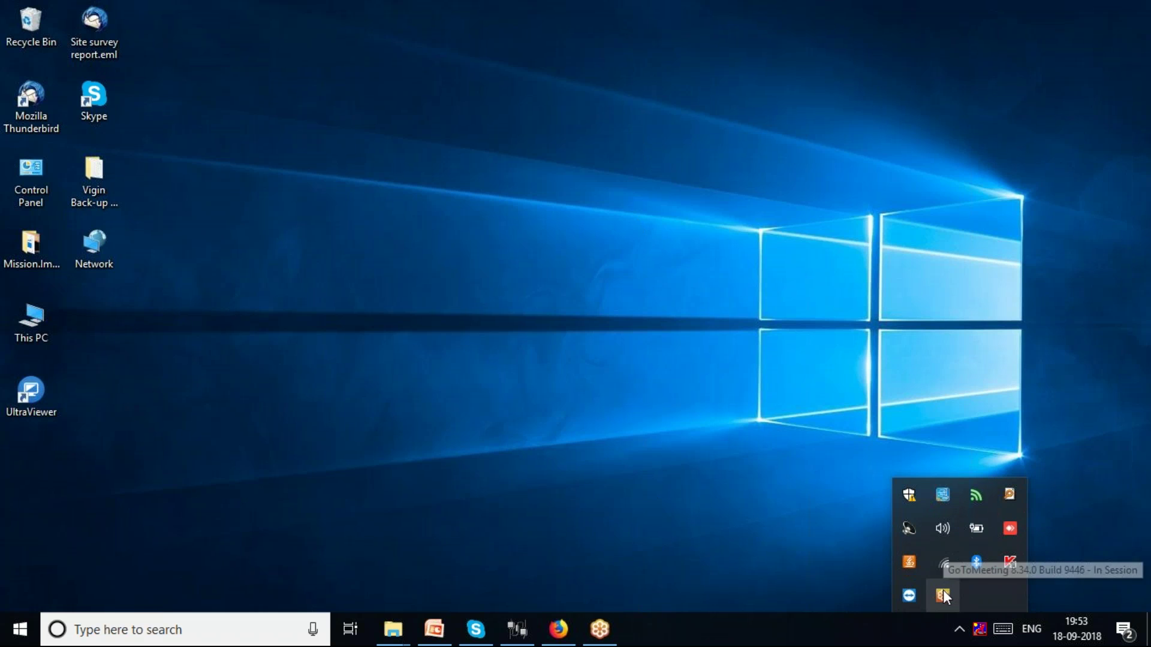
pyautogui.rightClick(597, 641)
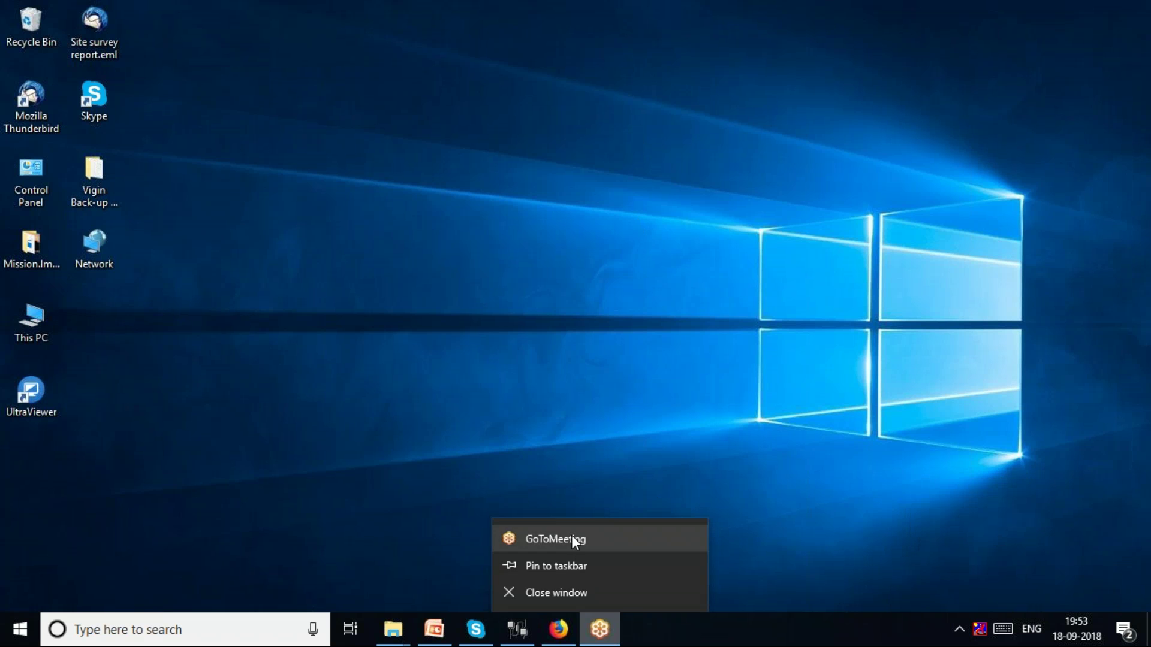
pyautogui.click(571, 535)
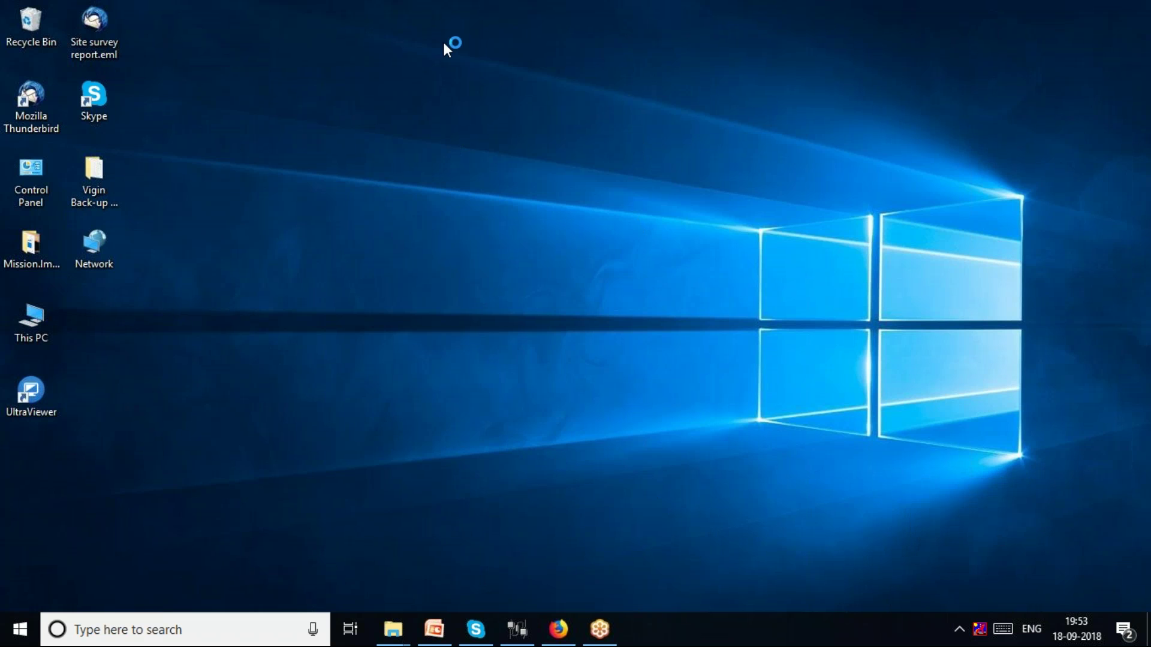